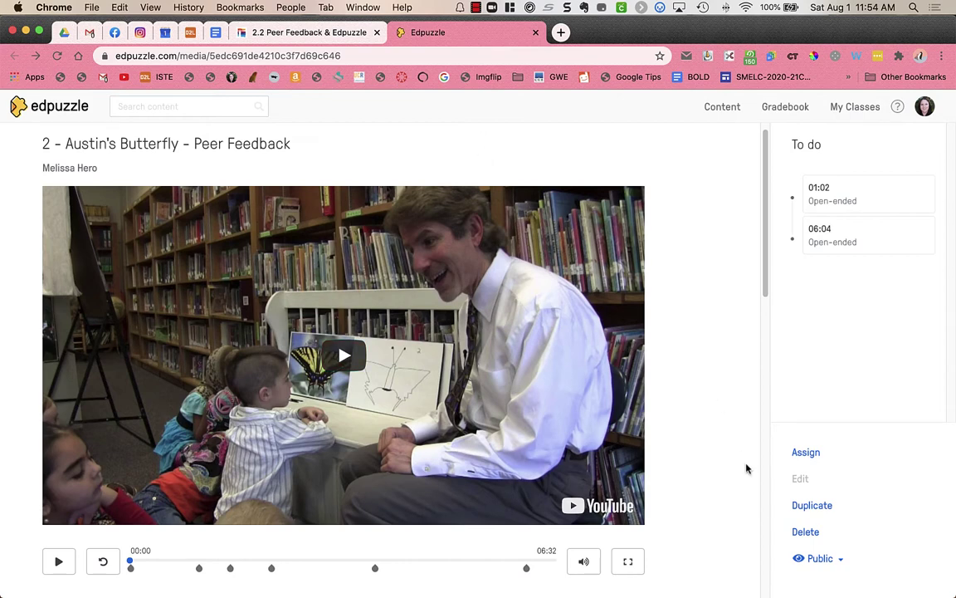
# Step: Copy the video's embed code from Edpuzzle's Public Links for the assignment
pyautogui.click(802, 453)
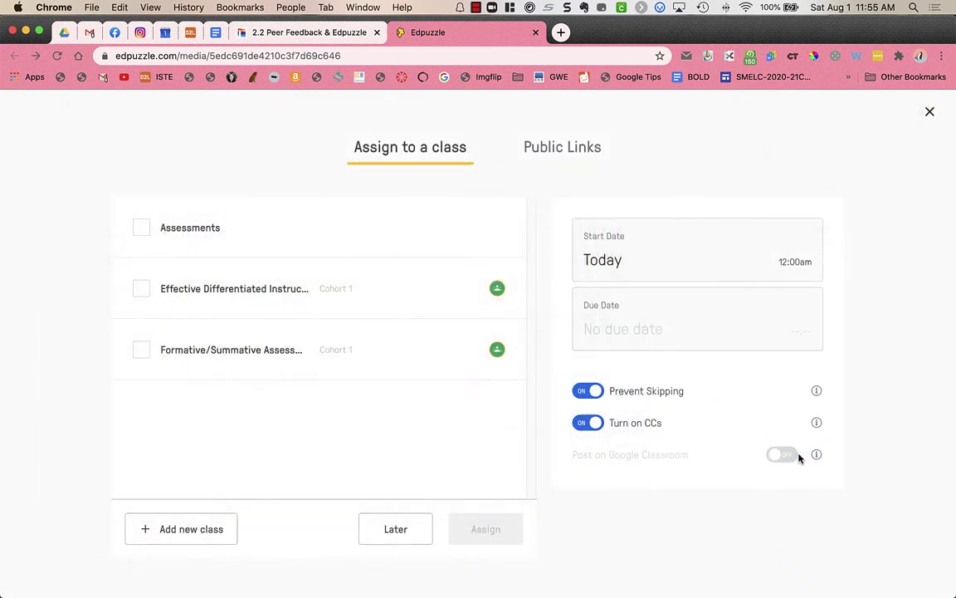
pyautogui.click(548, 146)
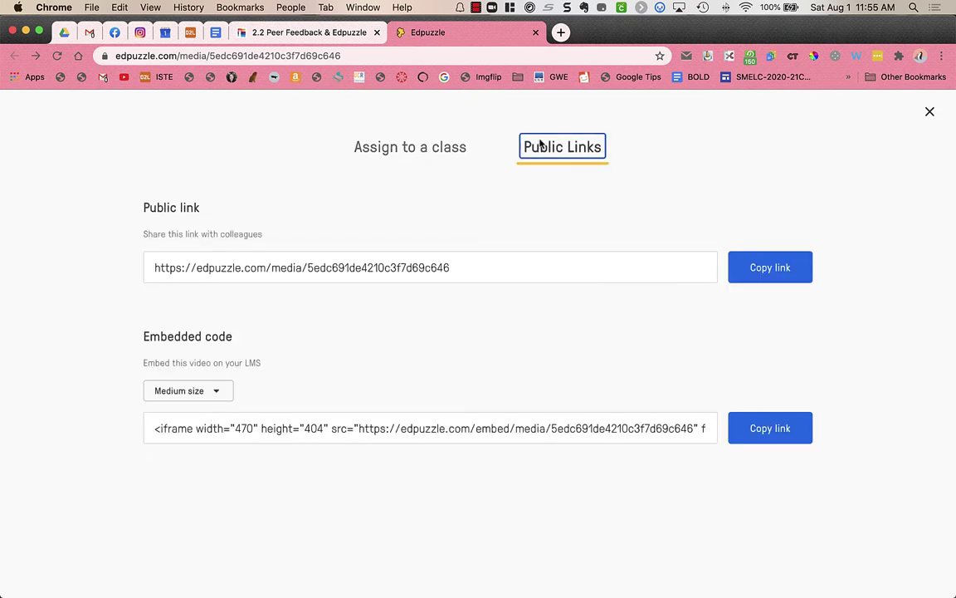
pyautogui.click(741, 430)
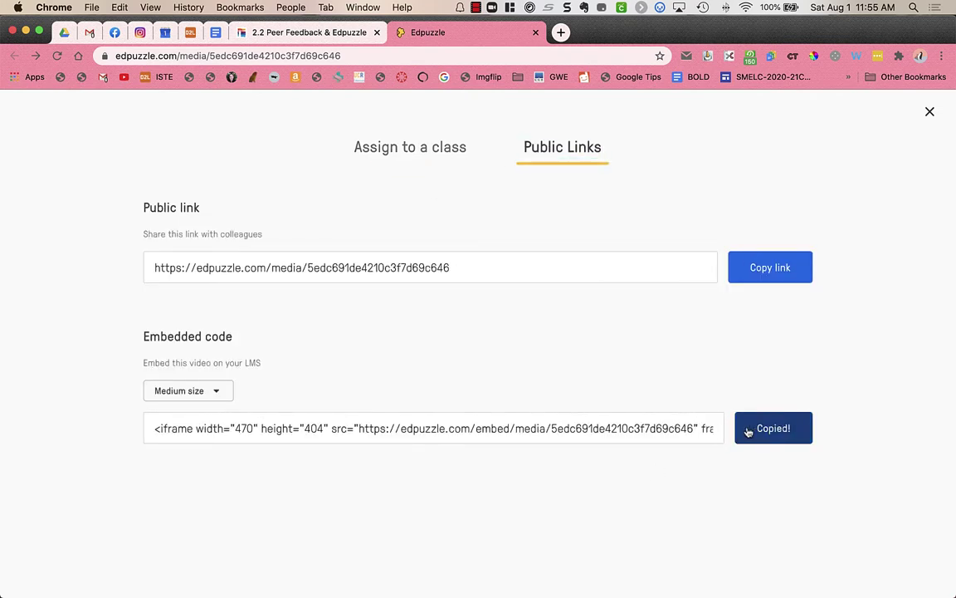
pyautogui.click(307, 32)
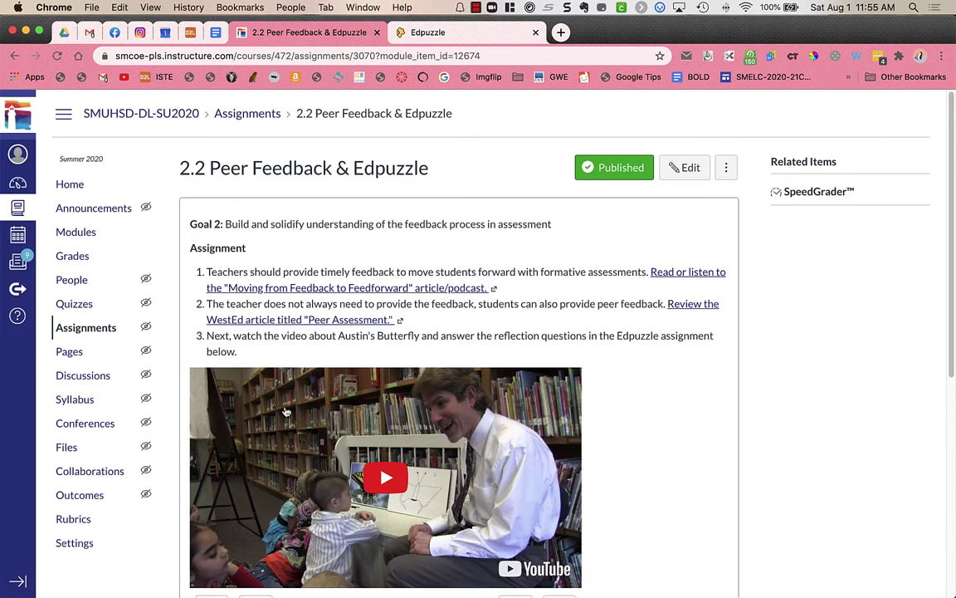
pyautogui.scroll(-2, 340, 492)
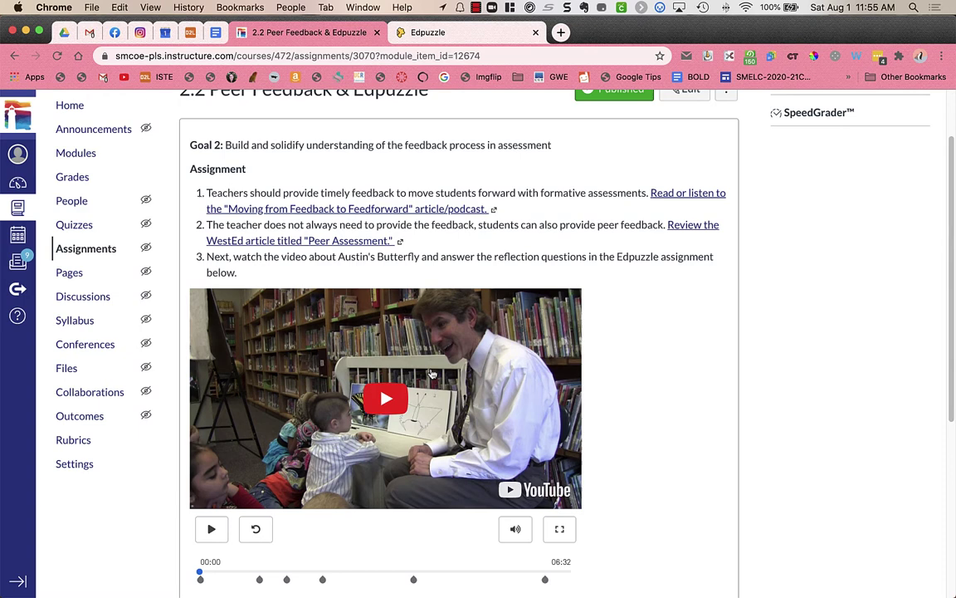
pyautogui.scroll(2, 432, 373)
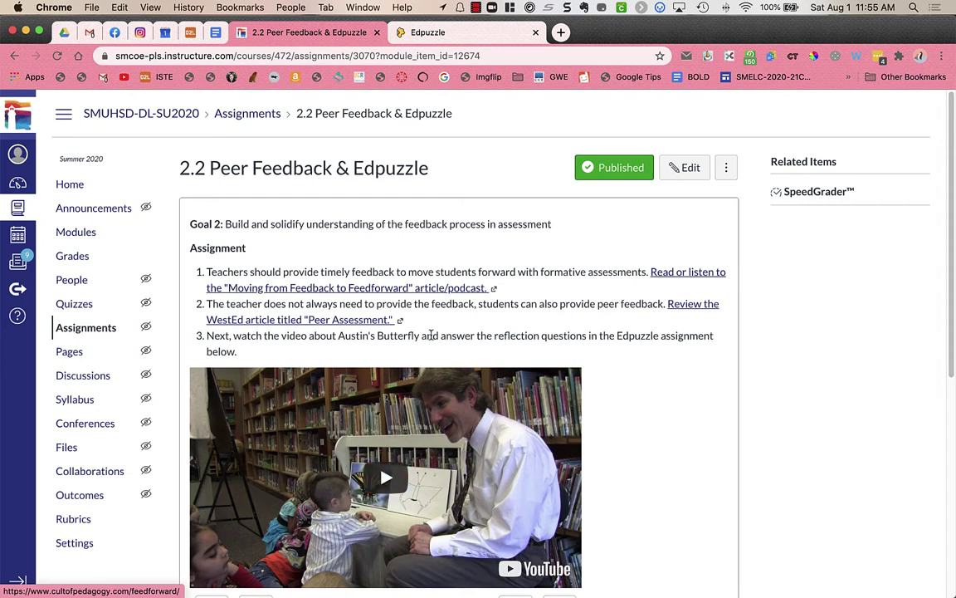
# Step: Close the Edpuzzle sharing links window and go to the Edpuzzle profile page
pyautogui.click(443, 35)
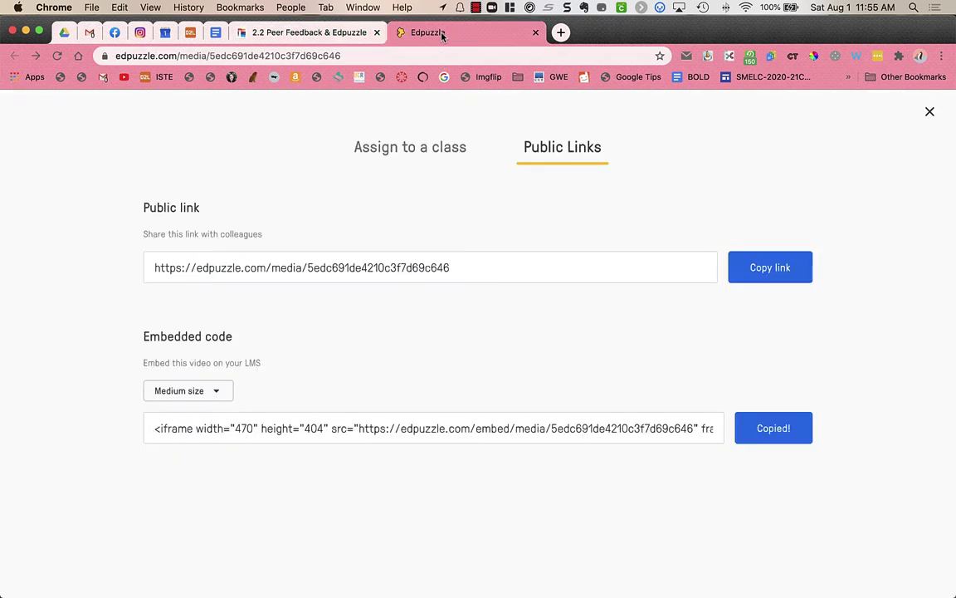
pyautogui.click(930, 112)
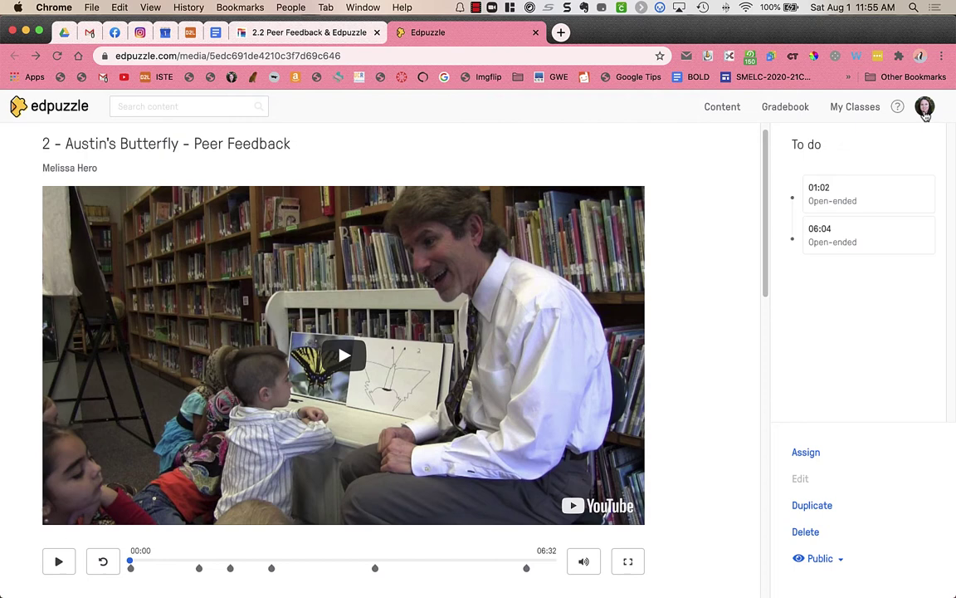
pyautogui.click(926, 112)
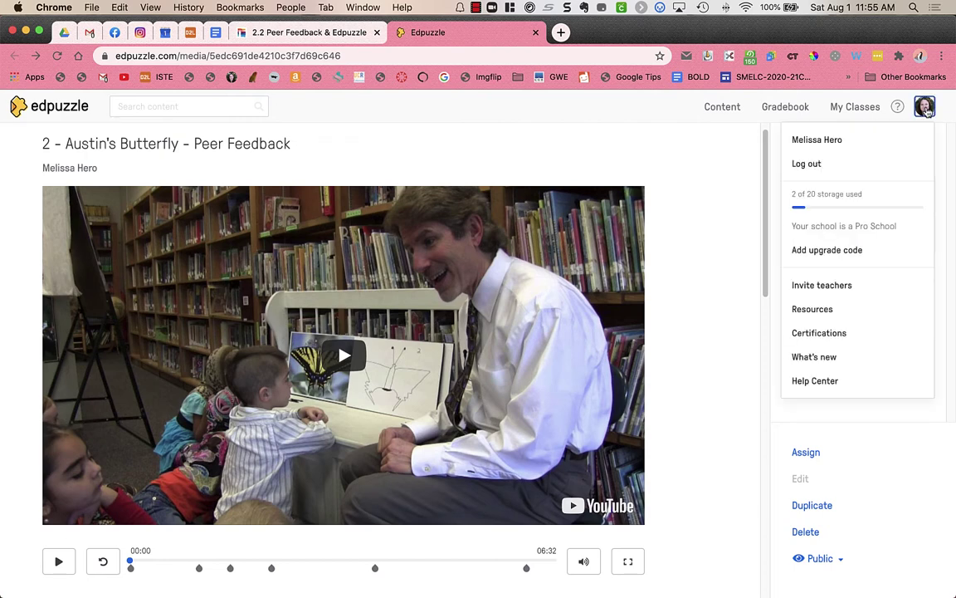
pyautogui.click(844, 141)
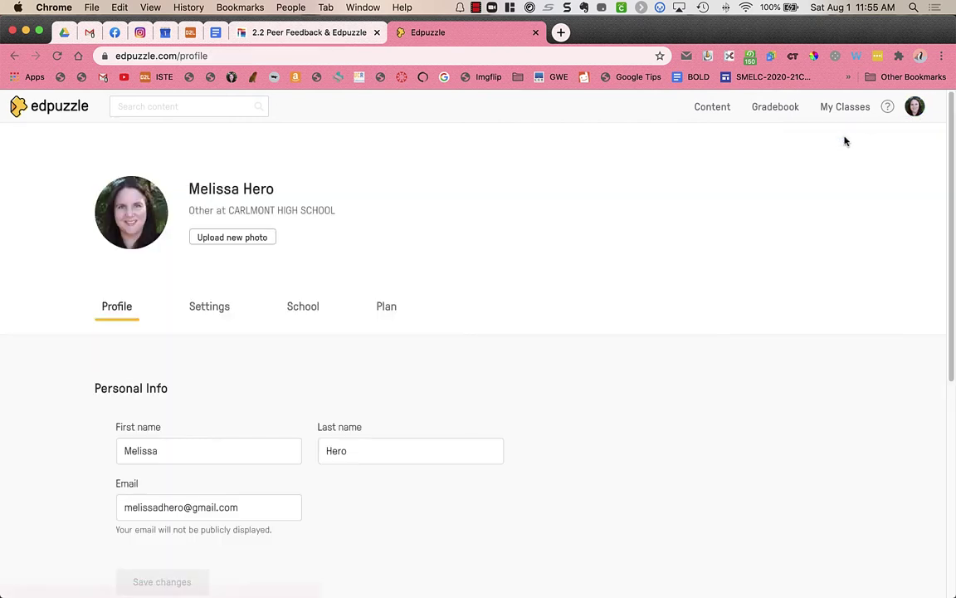
# Step: Set Canvas as the LMS in School settings to reveal the consumer key and shared secret
pyautogui.click(304, 307)
pyautogui.scroll(-8, 432, 405)
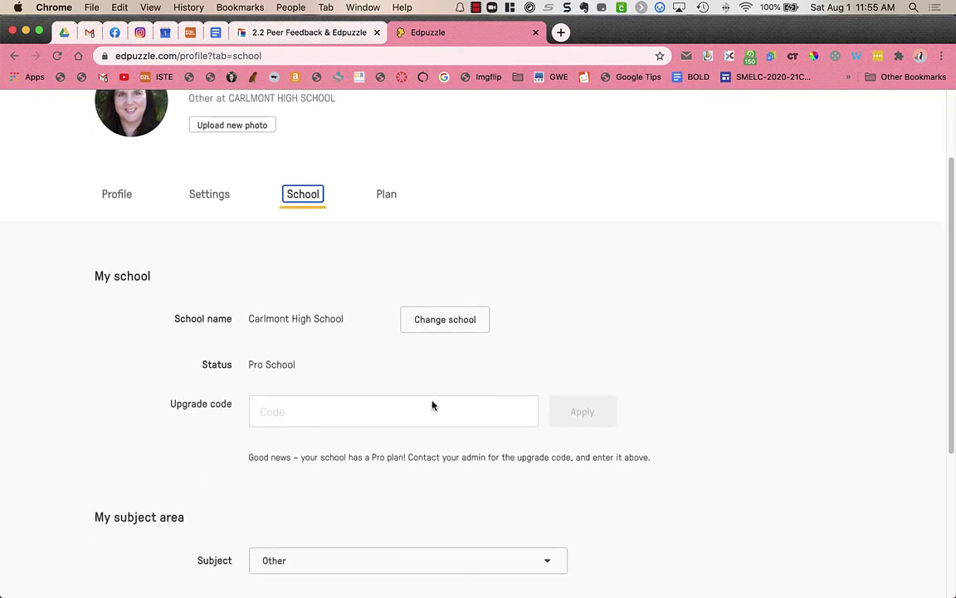
pyautogui.scroll(-1, 433, 404)
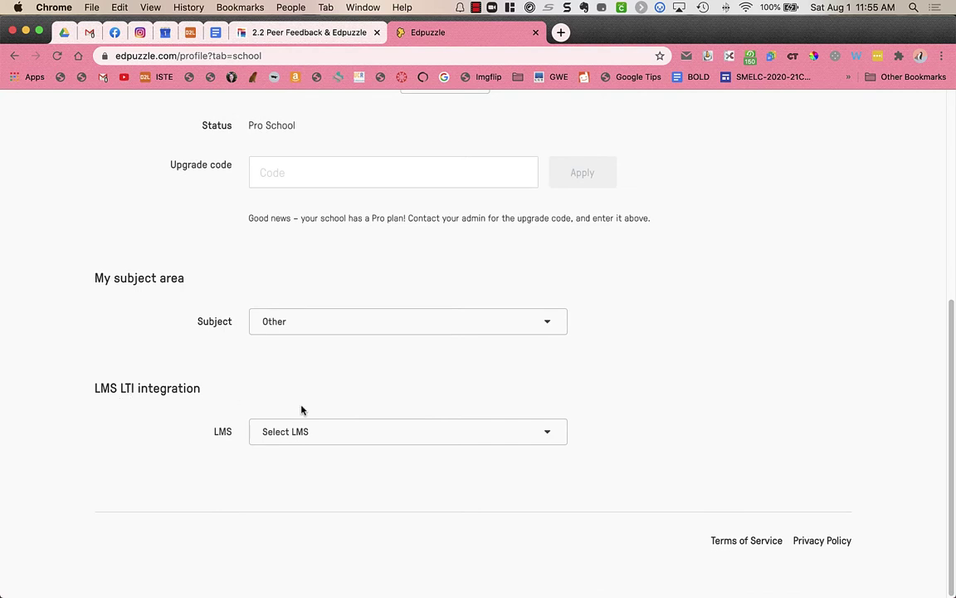
pyautogui.click(328, 431)
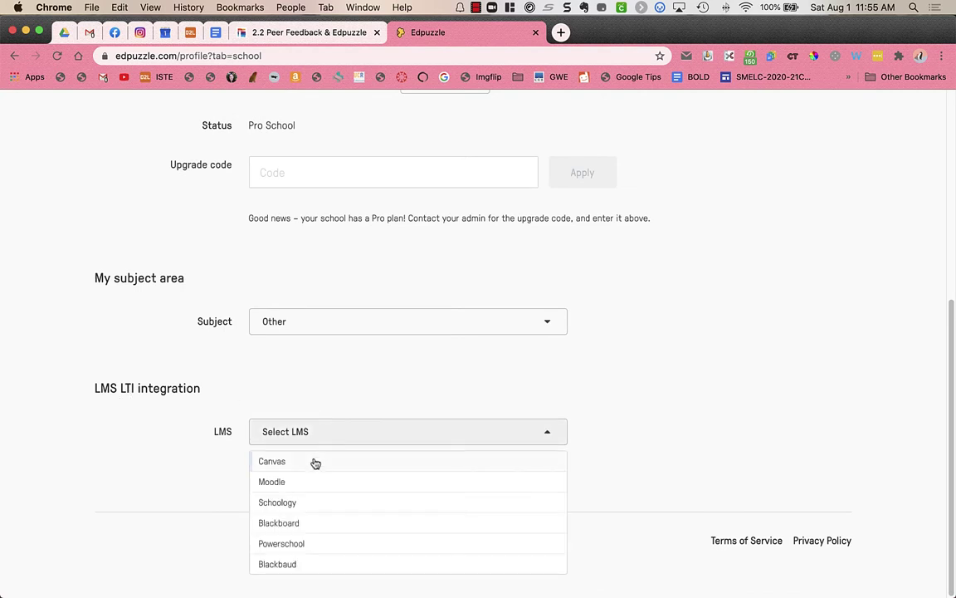
pyautogui.click(315, 461)
pyautogui.scroll(-4, 786, 348)
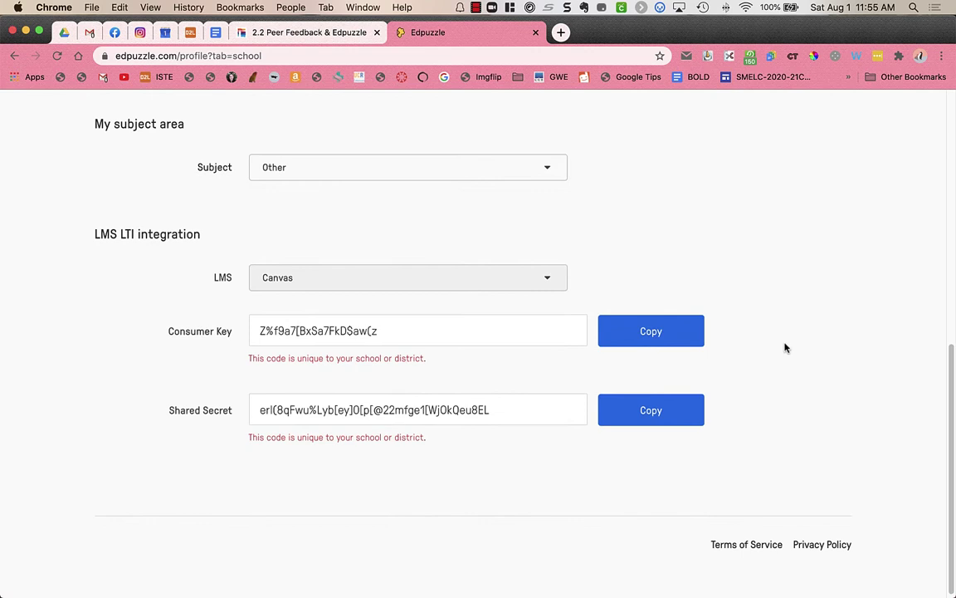
pyautogui.click(187, 413)
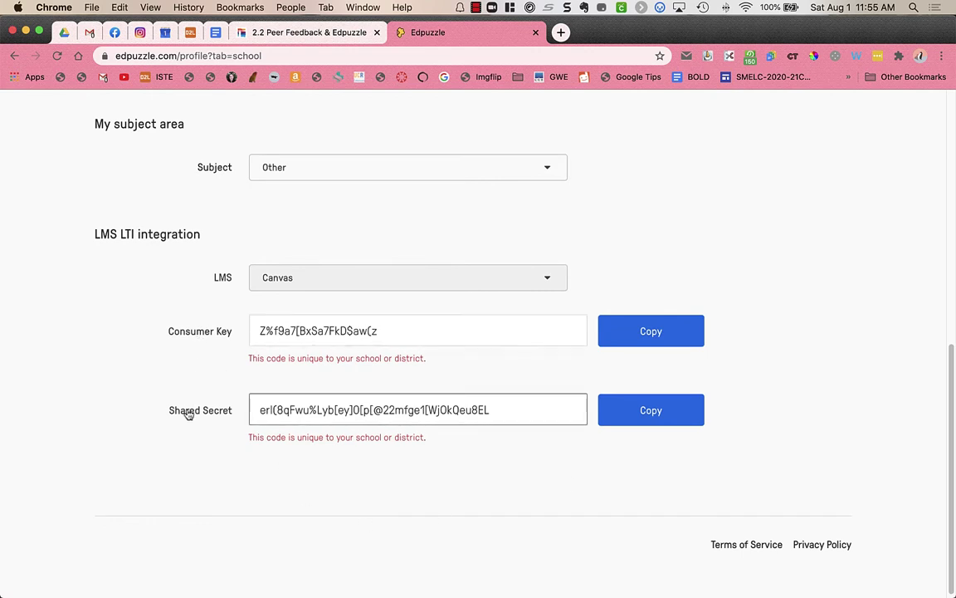
# Step: In Canvas course Settings, filter external apps by 'edpuzz' and open the Edpuzzle app
pyautogui.click(290, 33)
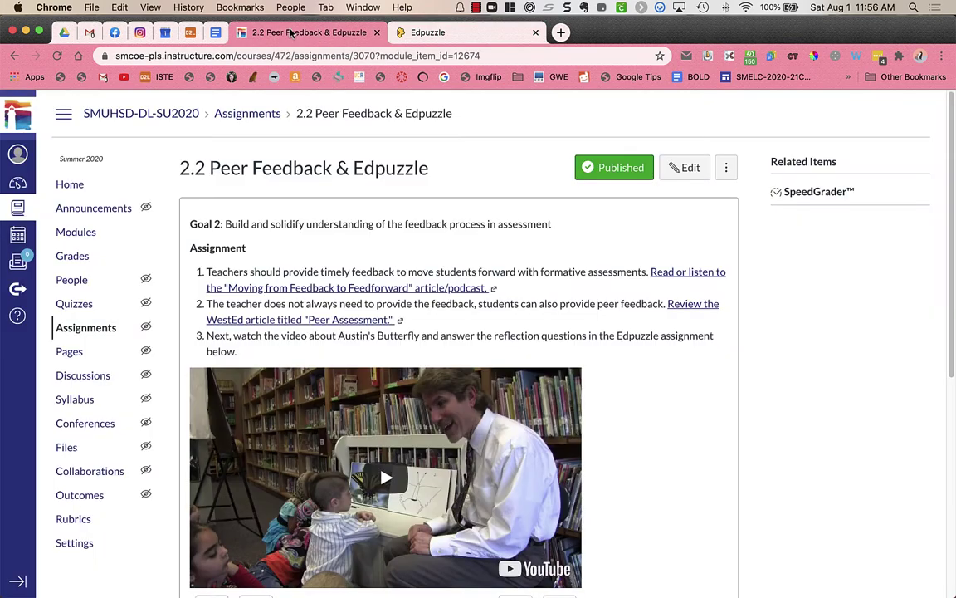
pyautogui.scroll(-1, 91, 531)
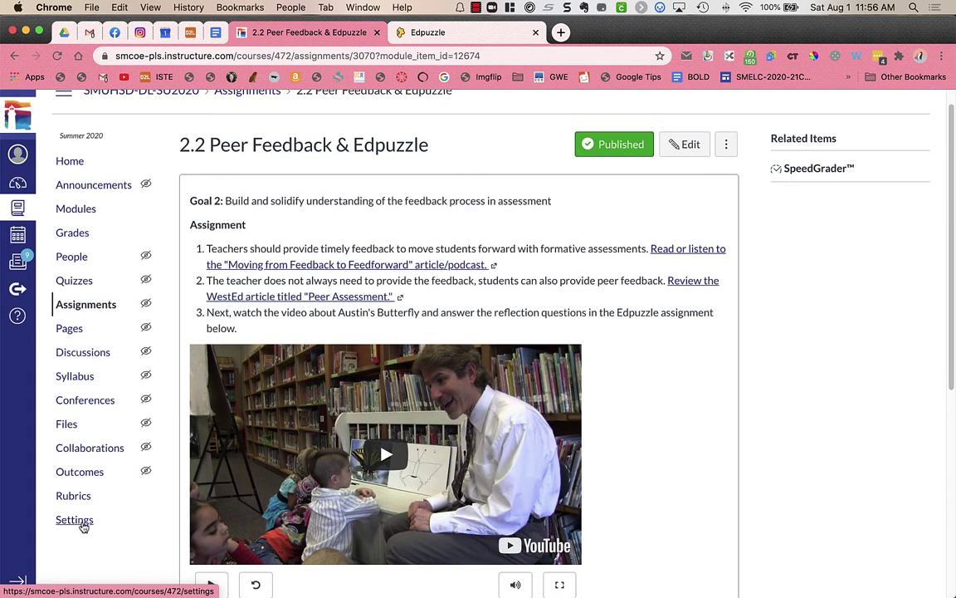
pyautogui.click(82, 523)
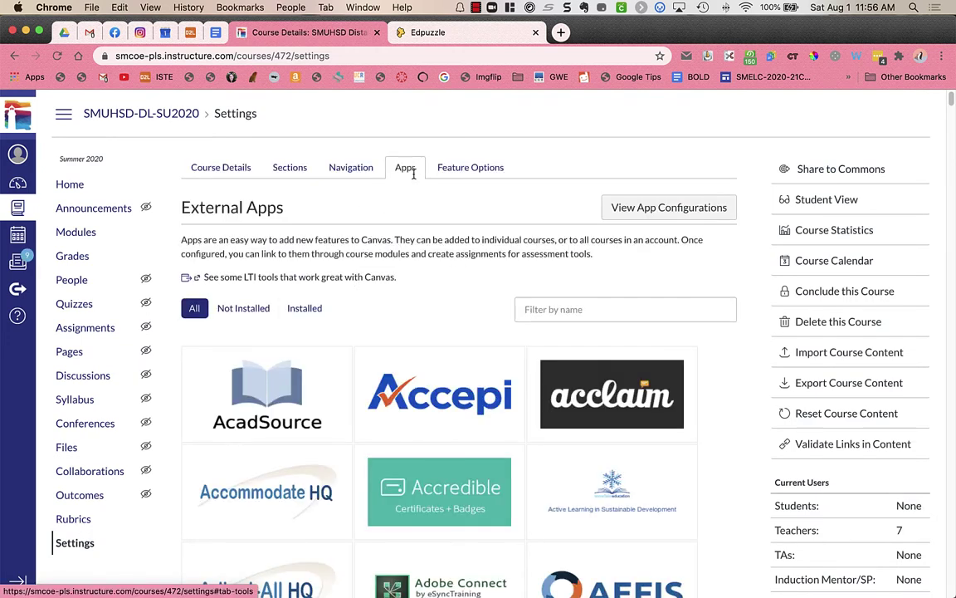
pyautogui.click(544, 310)
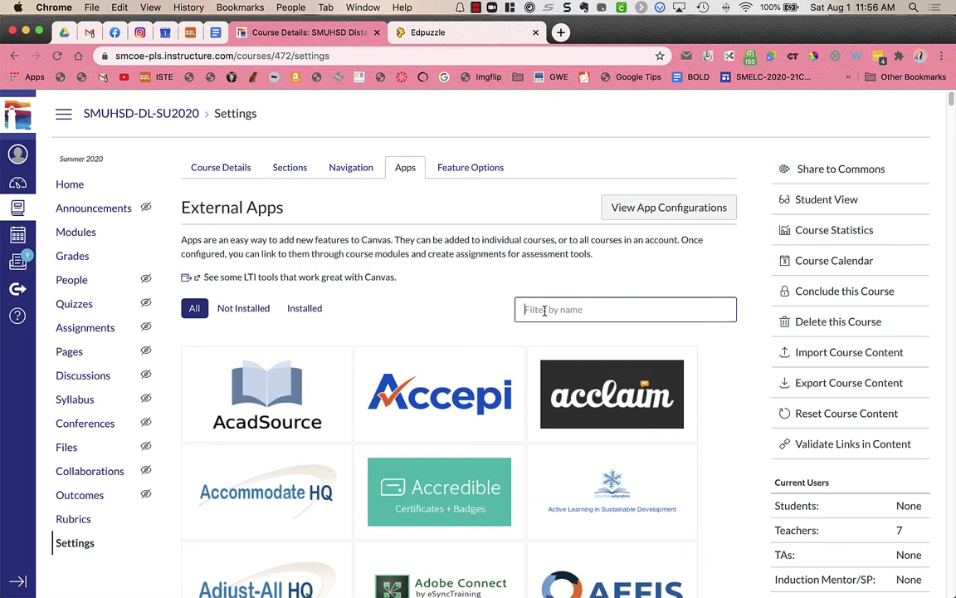
pyautogui.write('edpuzzl')
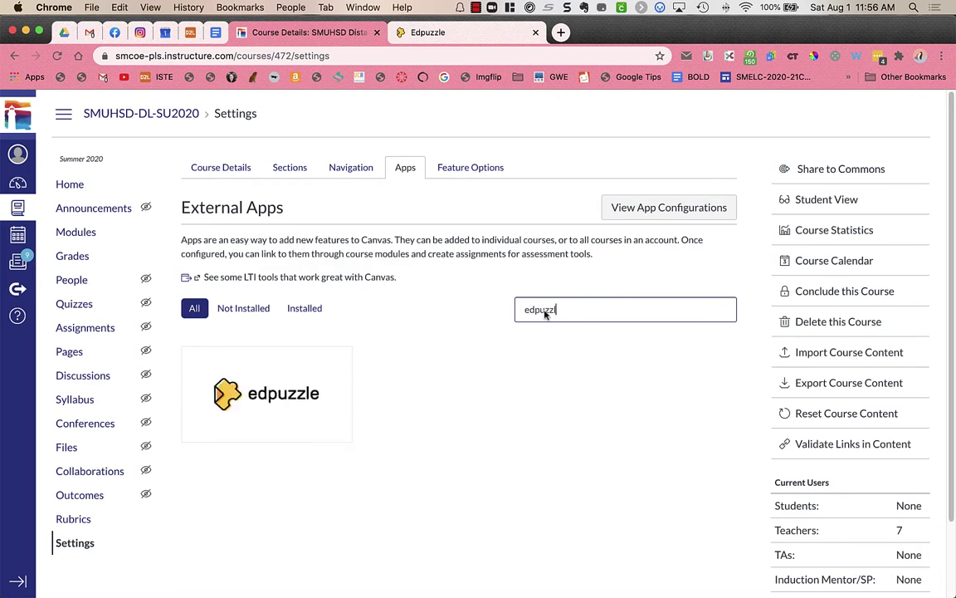
pyautogui.click(286, 396)
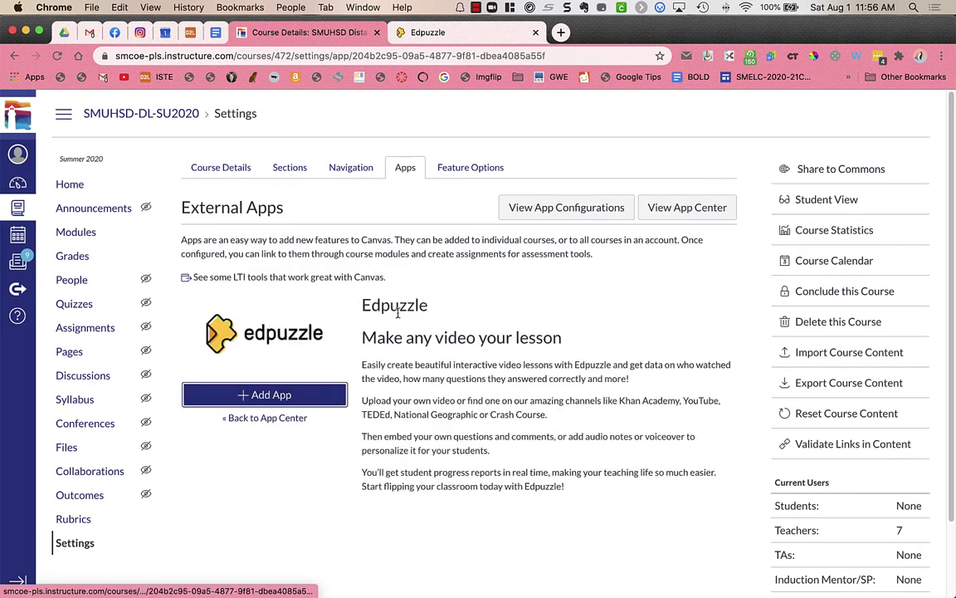
# Step: Start adding Edpuzzle and paste its Consumer Key from Edpuzzle into the Add App form
pyautogui.click(300, 394)
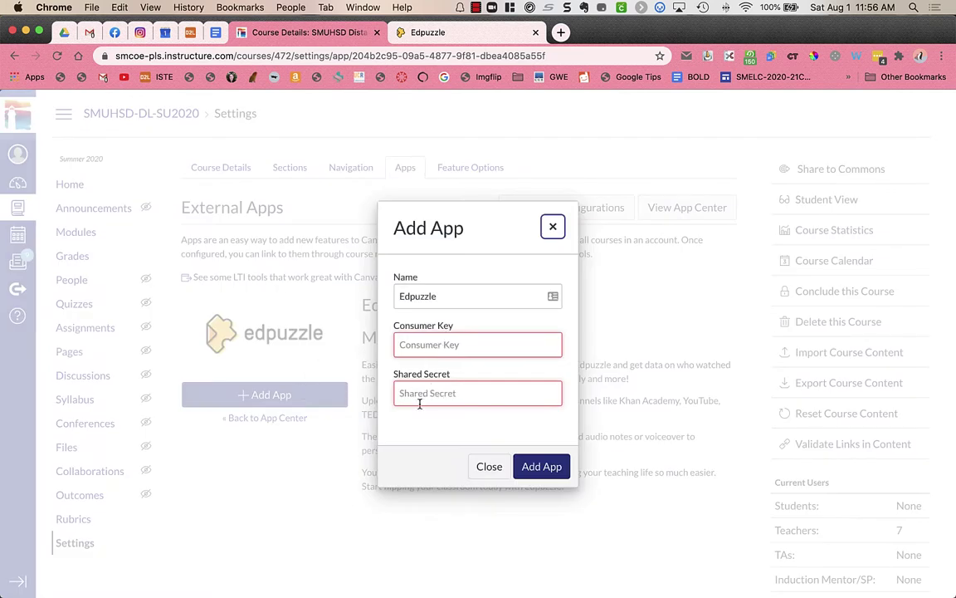
pyautogui.click(428, 33)
pyautogui.click(647, 334)
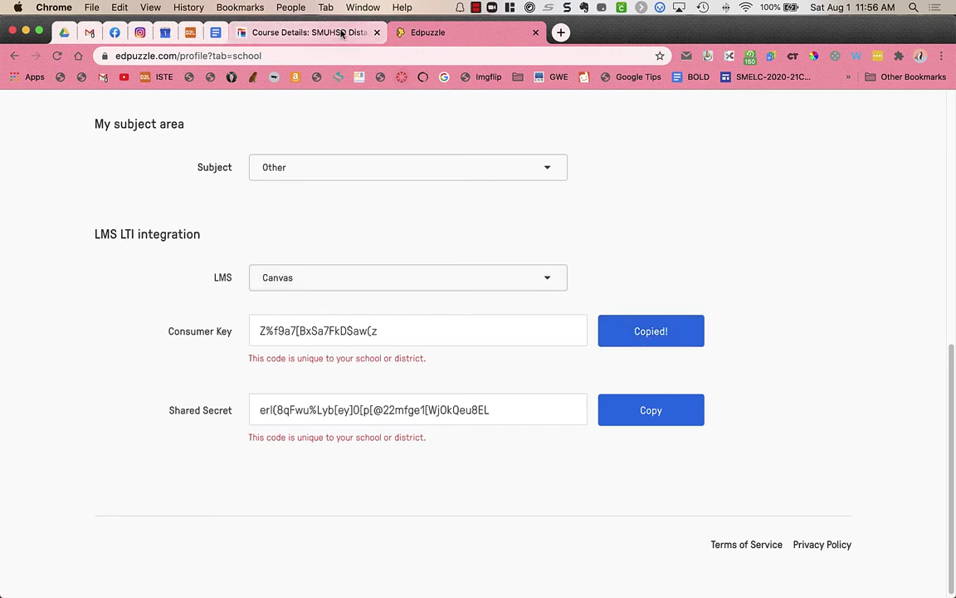
pyautogui.click(303, 33)
pyautogui.click(425, 342)
pyautogui.rightClick(423, 342)
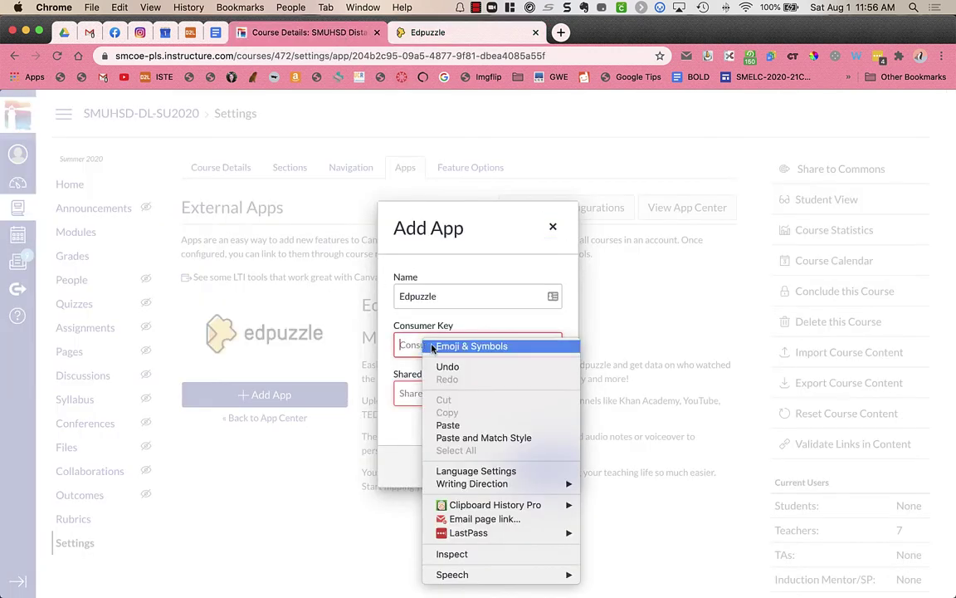
pyautogui.click(447, 424)
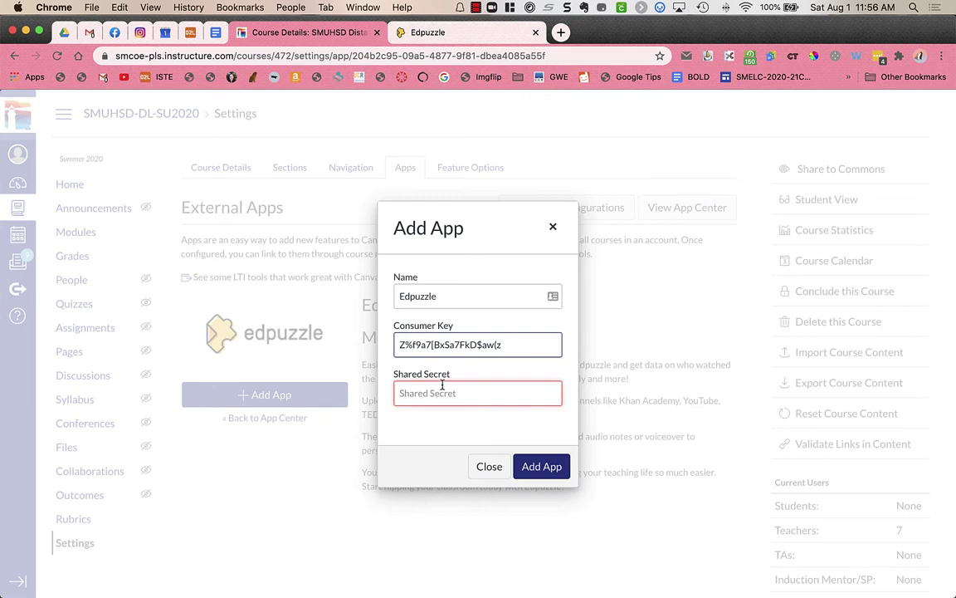
# Step: Paste Edpuzzle's Shared Secret into the form and add the app to the course
pyautogui.click(428, 32)
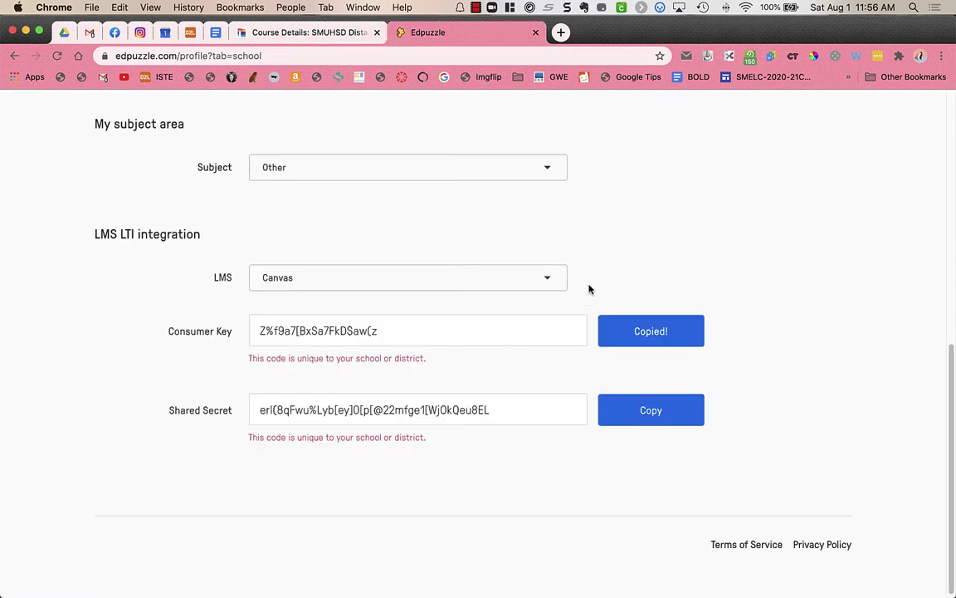
pyautogui.click(654, 420)
pyautogui.click(301, 33)
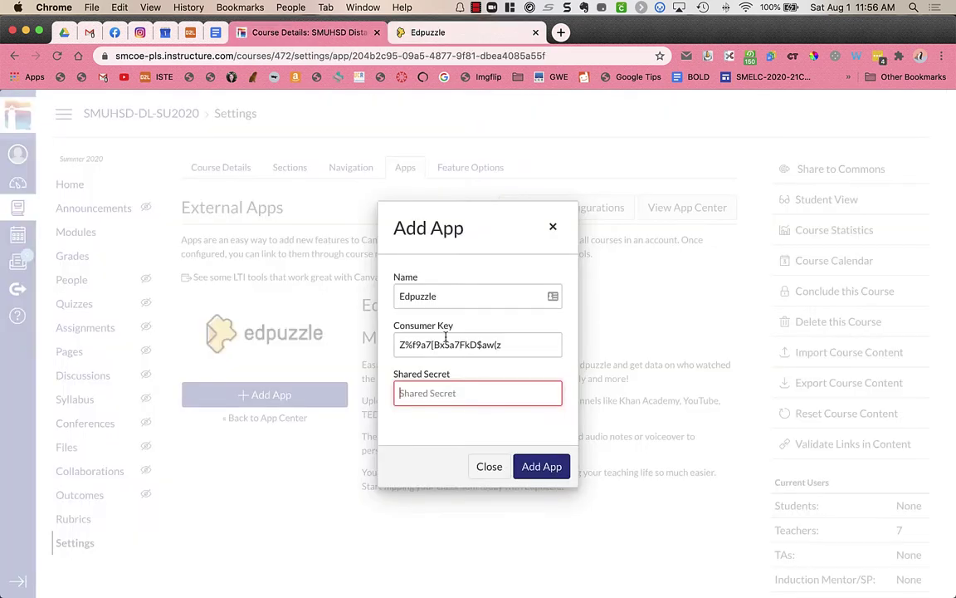
pyautogui.press('super+v')
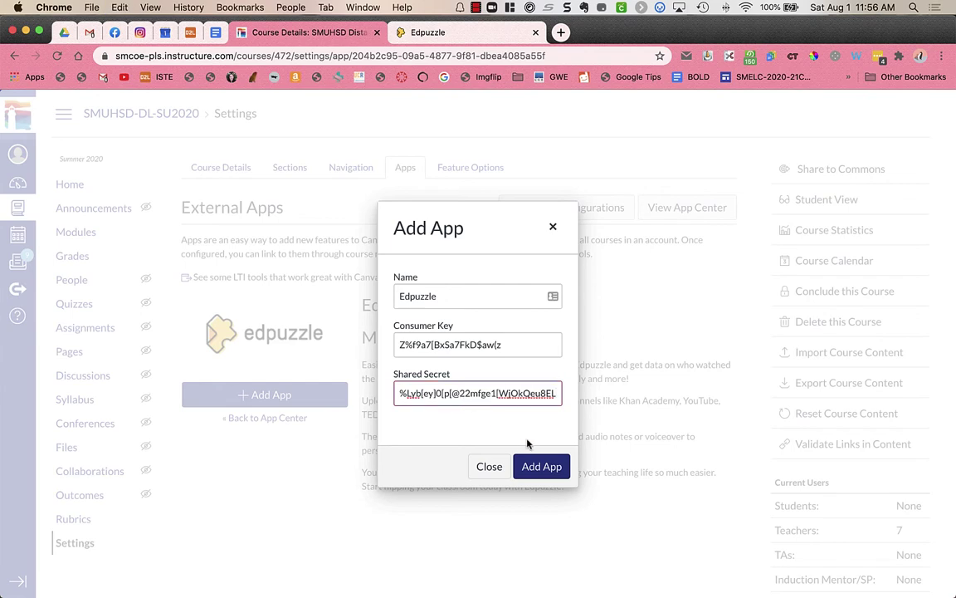
pyautogui.click(543, 466)
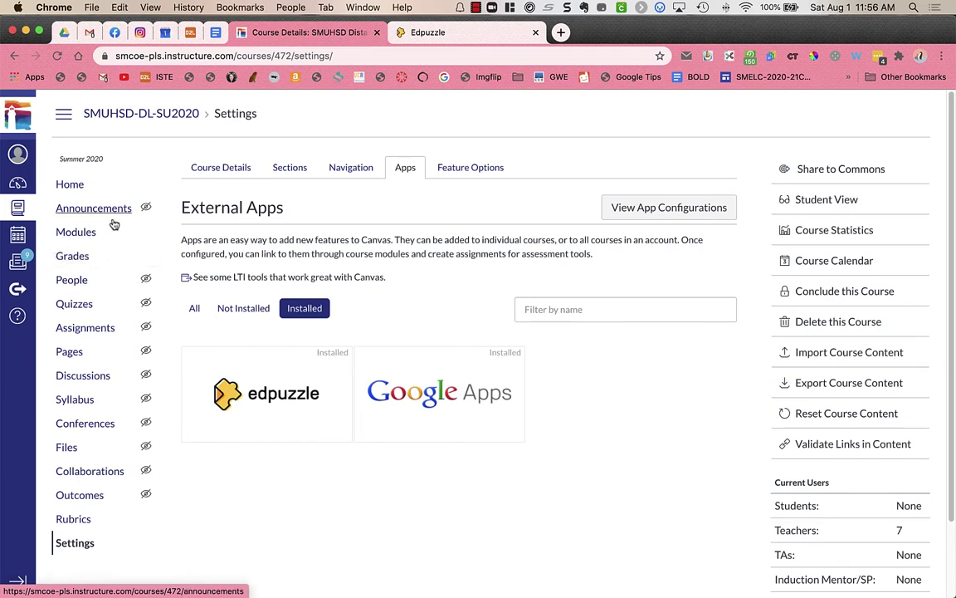
# Step: Open the '2.2 Peer Feedback & Edpuzzle' assignment from Topic 2 in Modules
pyautogui.click(88, 237)
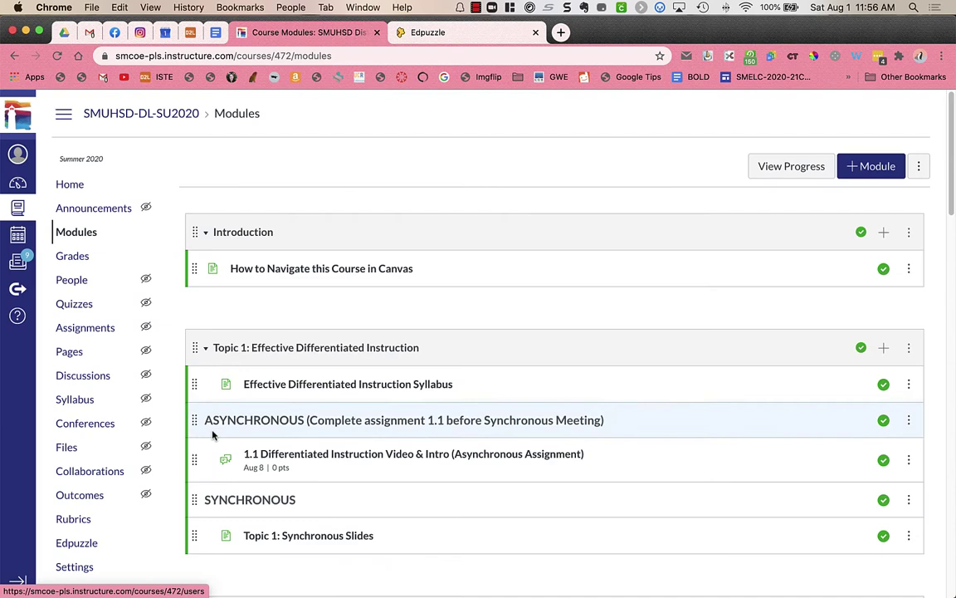
pyautogui.scroll(-5, 238, 480)
pyautogui.scroll(-1, 238, 478)
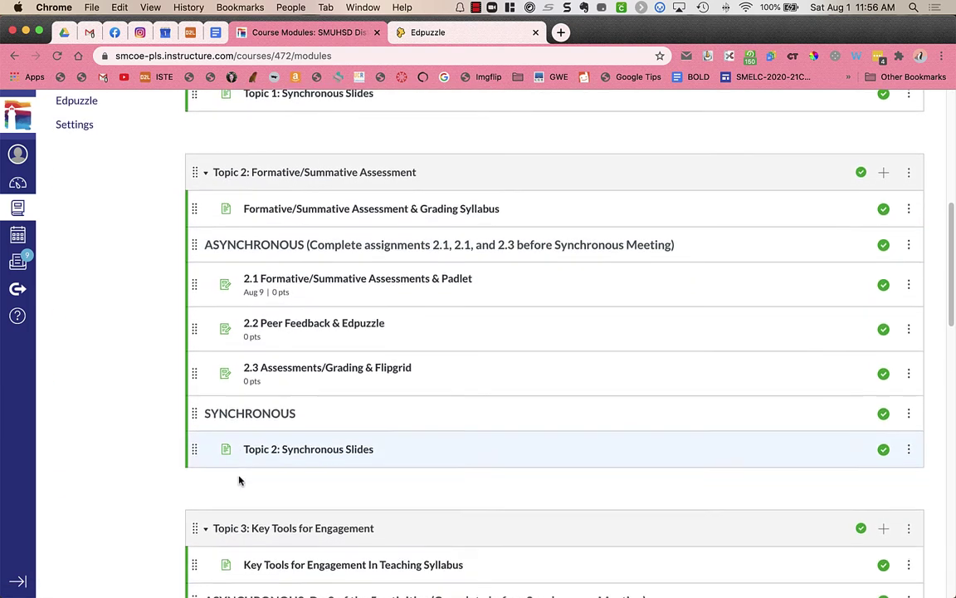
pyautogui.click(315, 324)
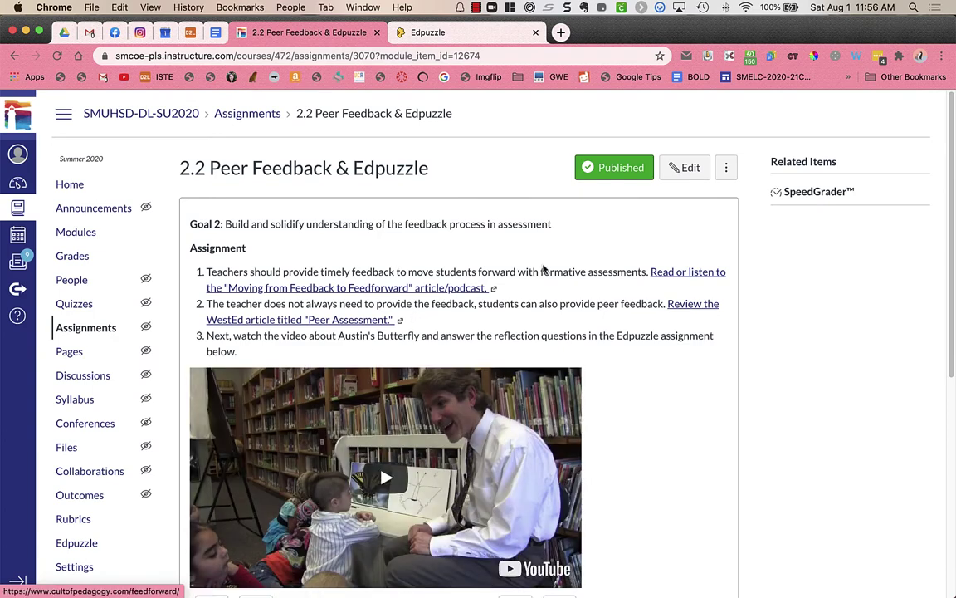
pyautogui.scroll(-2, 573, 355)
pyautogui.scroll(1, 573, 355)
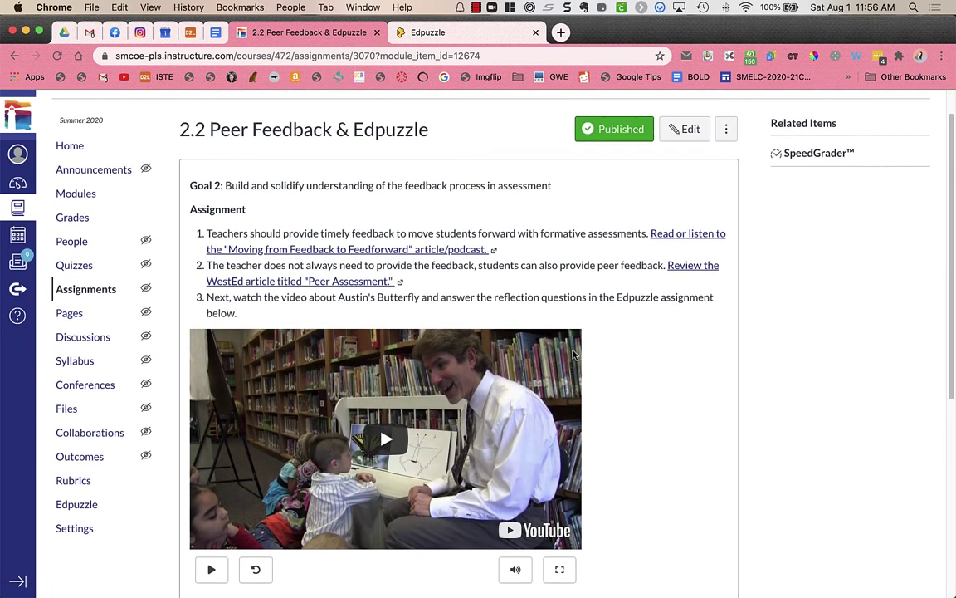
# Step: Edit the assignment and delete the embedded video and Edpuzzle link from its instructions
pyautogui.click(675, 135)
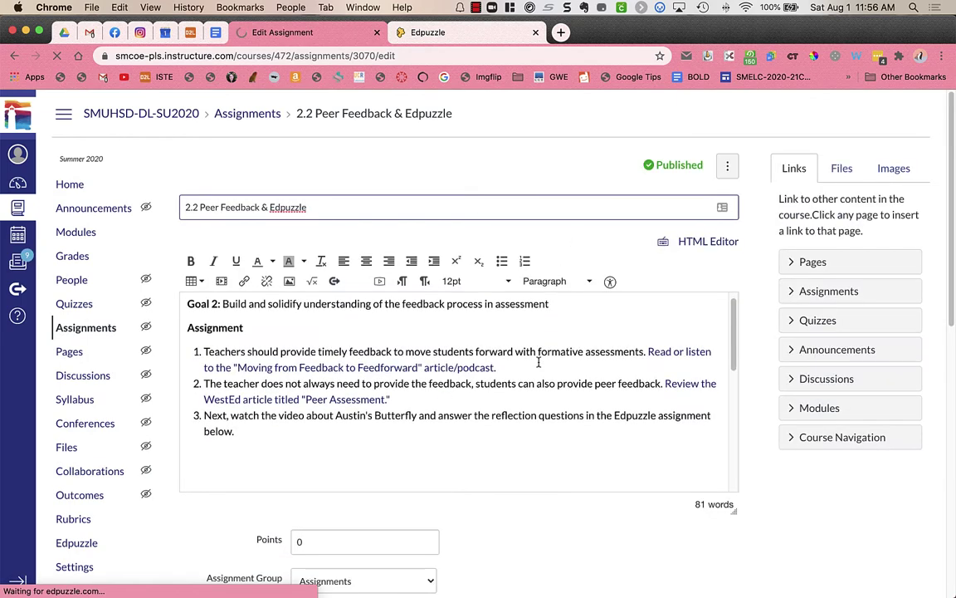
pyautogui.scroll(-2, 537, 361)
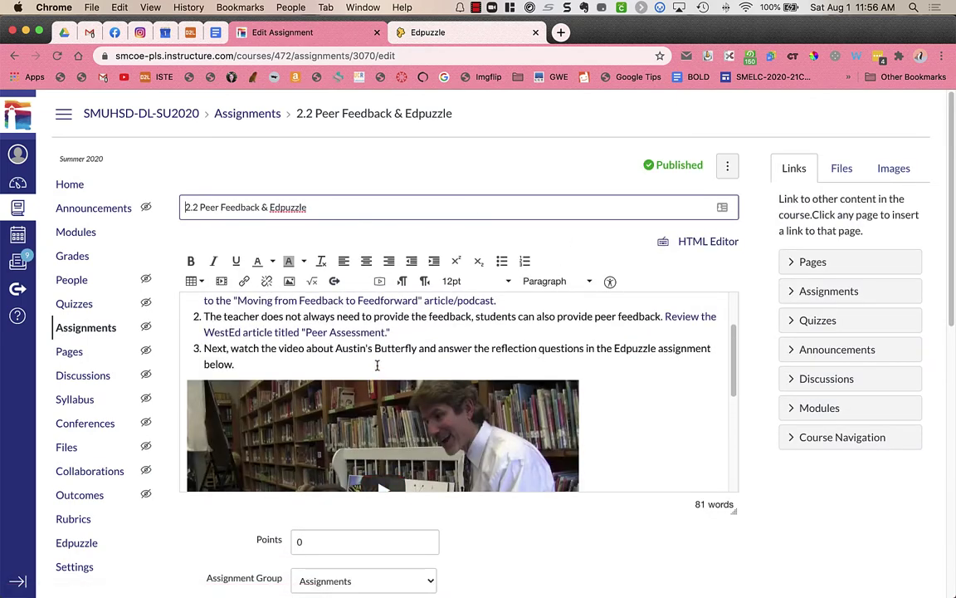
pyautogui.moveTo(380, 366); pyautogui.dragTo(401, 508)
pyautogui.press('BackSpace')
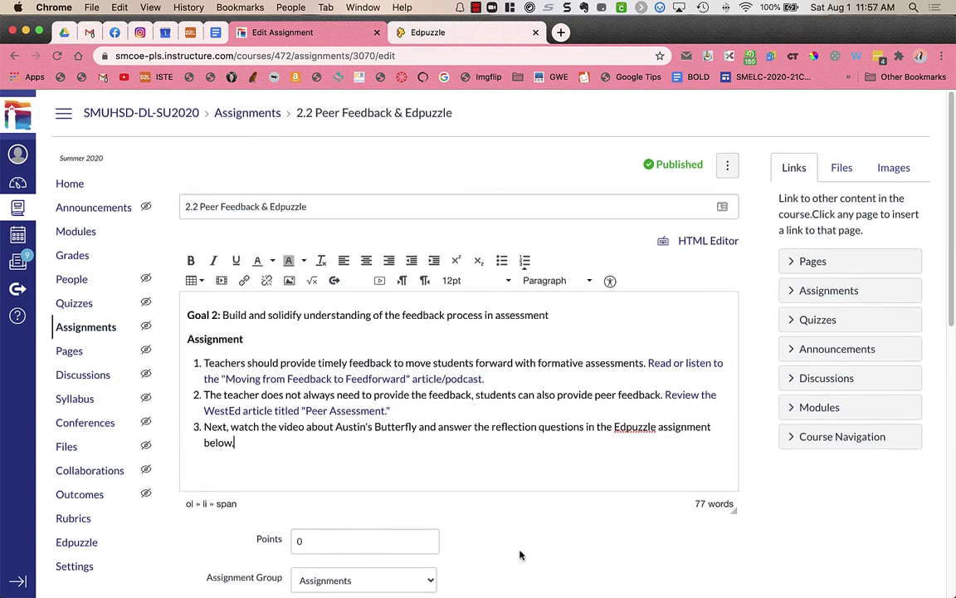
# Step: Set the submission type to External Tool and choose Edpuzzle as the linked tool
pyautogui.scroll(-10, 519, 555)
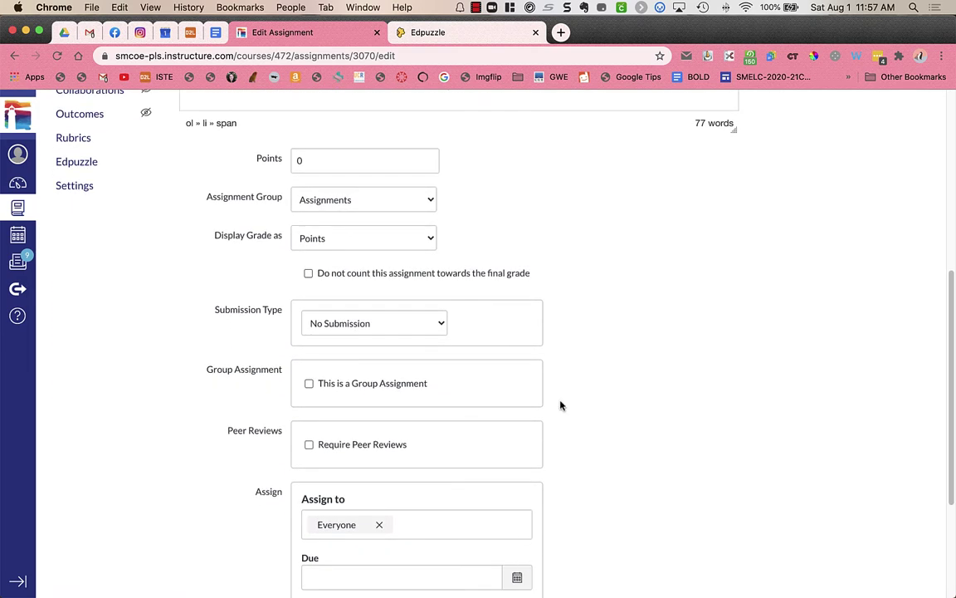
pyautogui.scroll(-1, 594, 321)
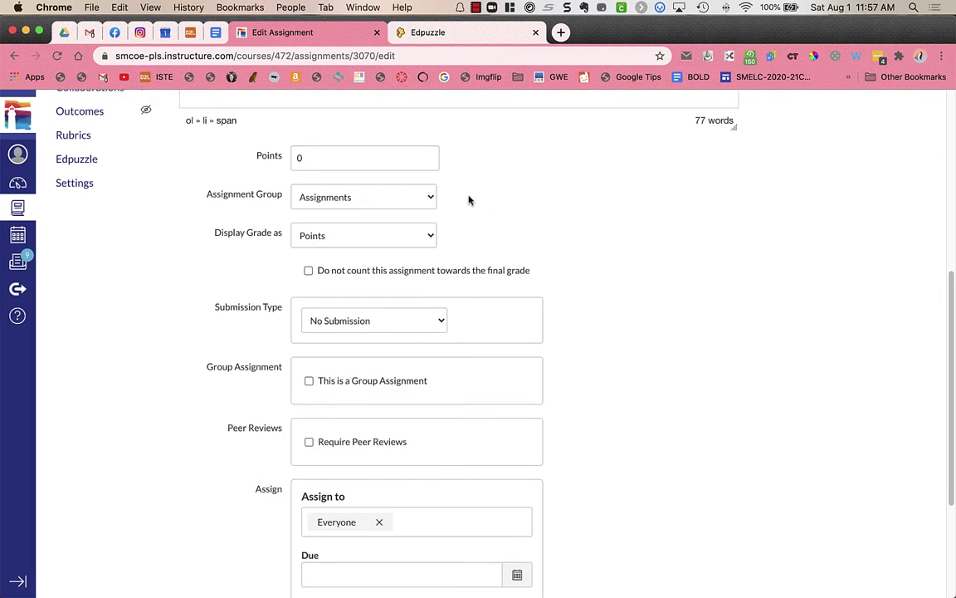
pyautogui.scroll(-3, 446, 266)
pyautogui.click(274, 221)
pyautogui.scroll(5, 541, 342)
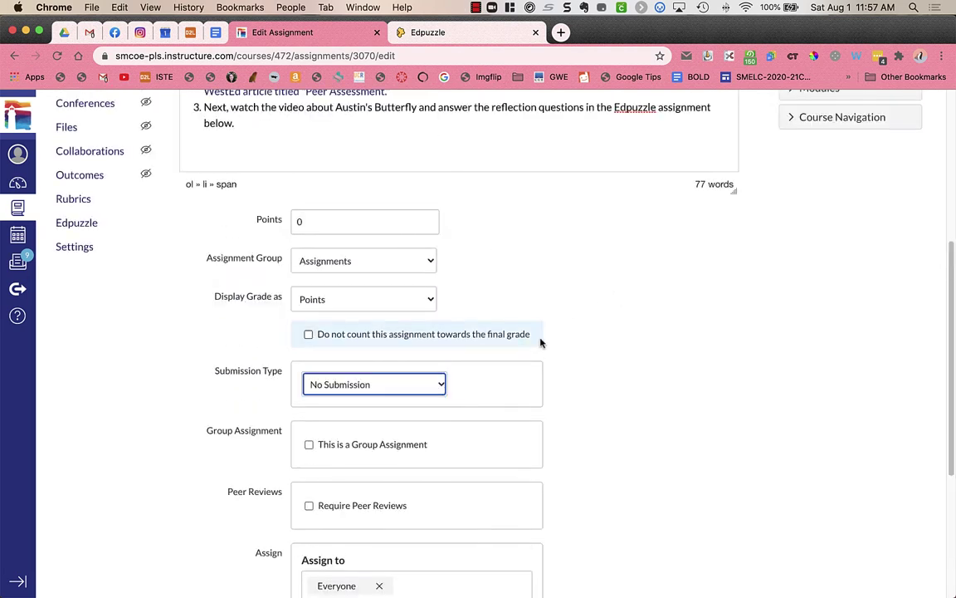
pyautogui.click(415, 384)
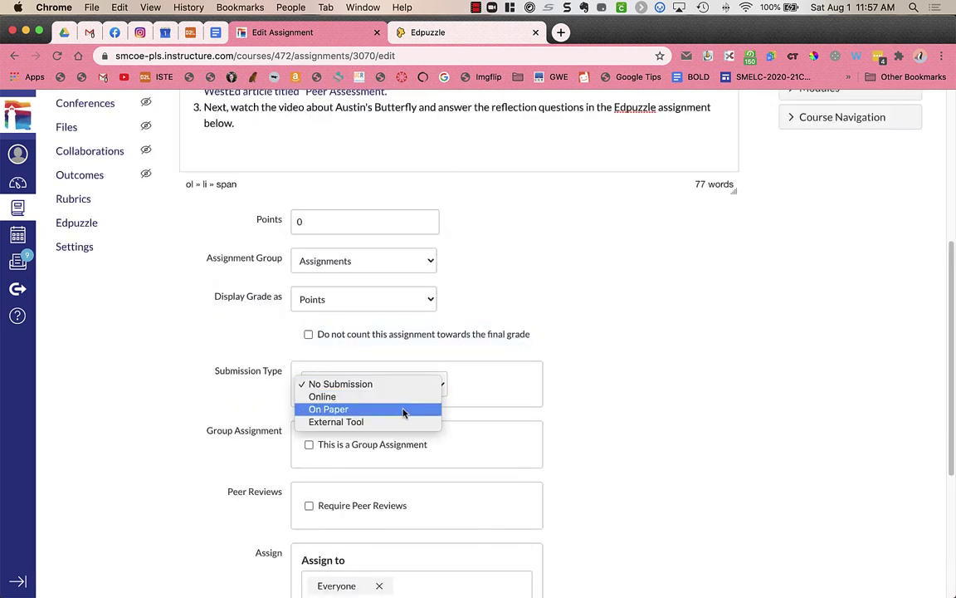
pyautogui.click(401, 421)
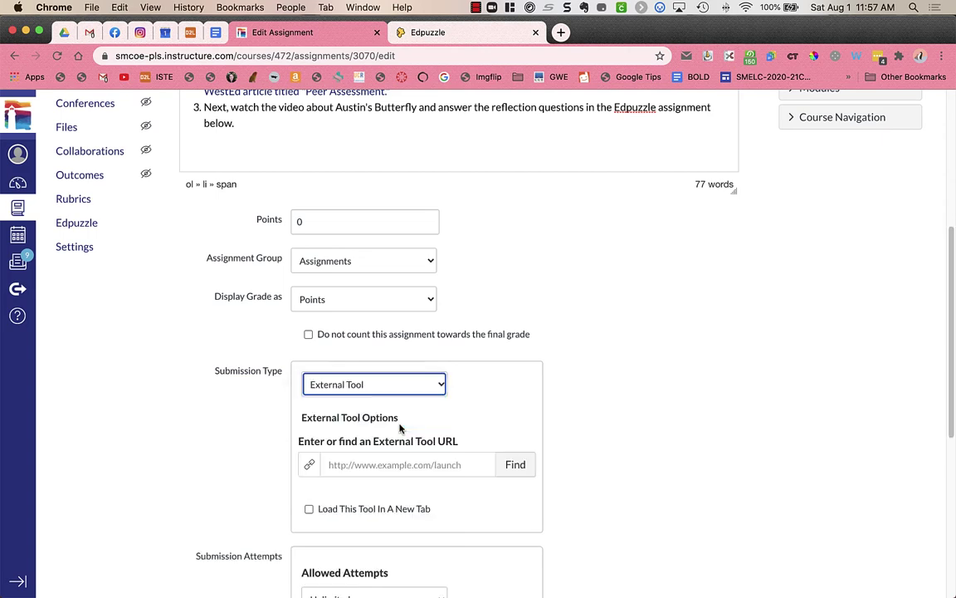
pyautogui.click(514, 467)
pyautogui.click(470, 363)
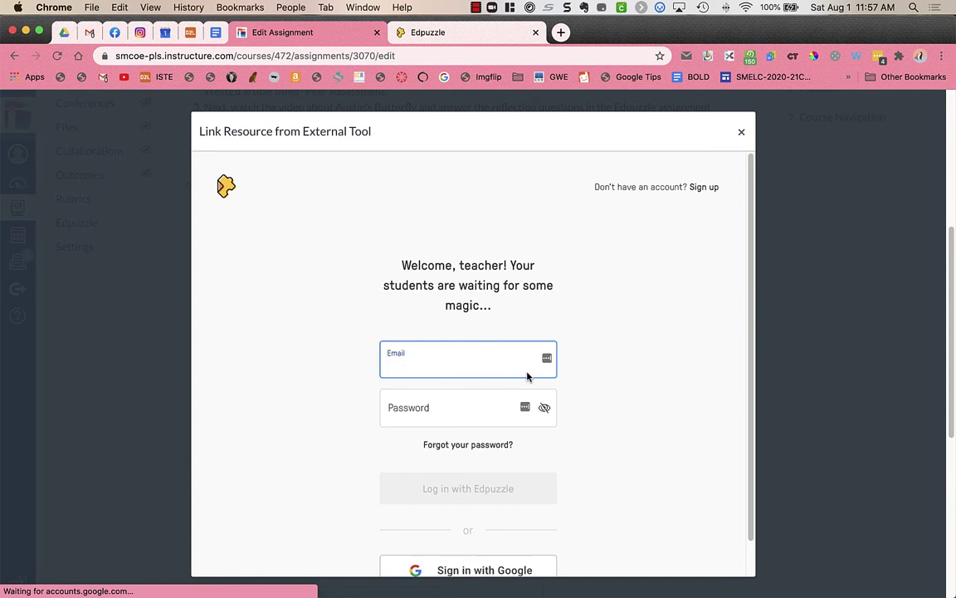
# Step: Sign in to Edpuzzle with a Google account to reach the My Content library
pyautogui.scroll(-1, 600, 409)
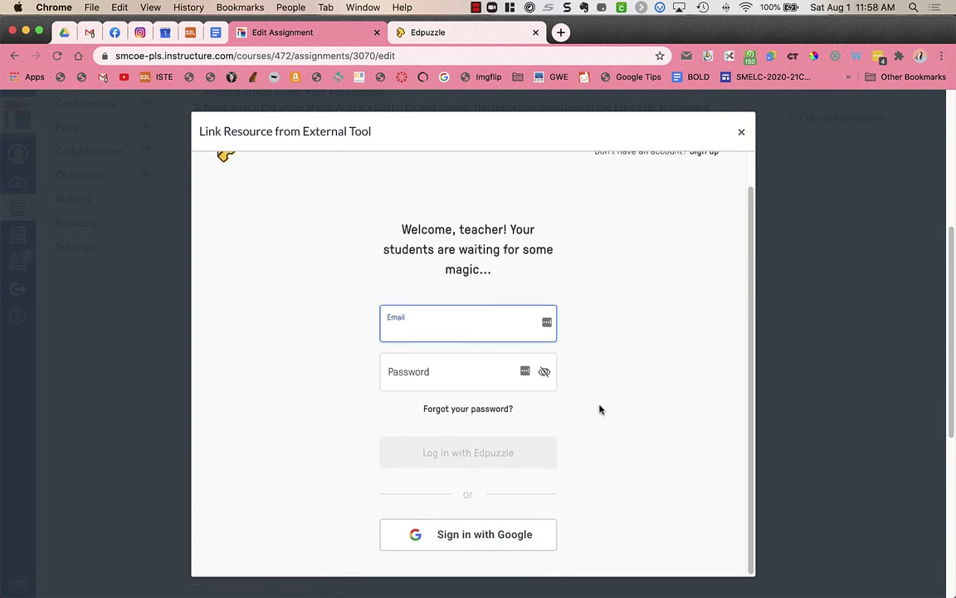
pyautogui.click(482, 535)
pyautogui.click(456, 292)
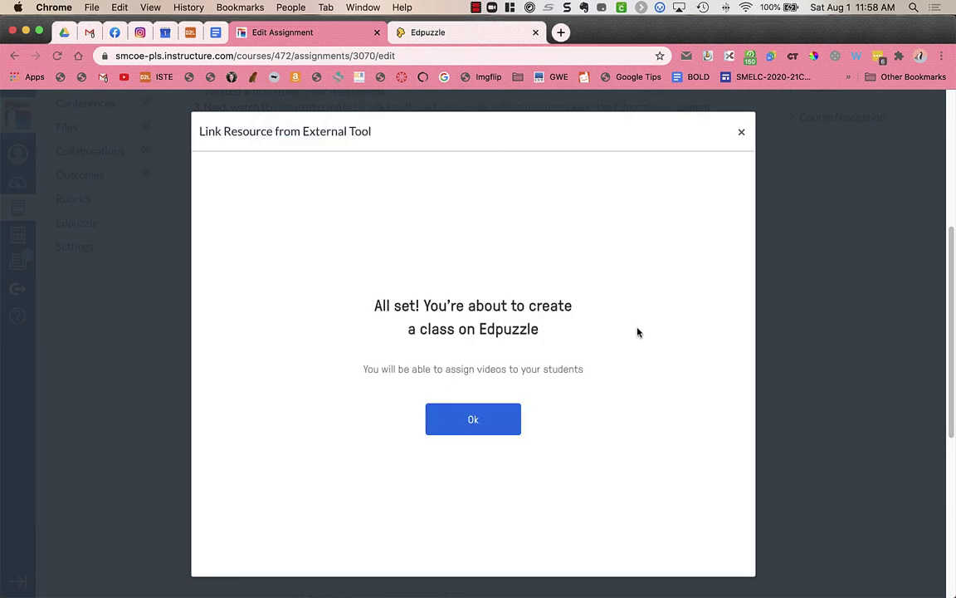
pyautogui.click(492, 418)
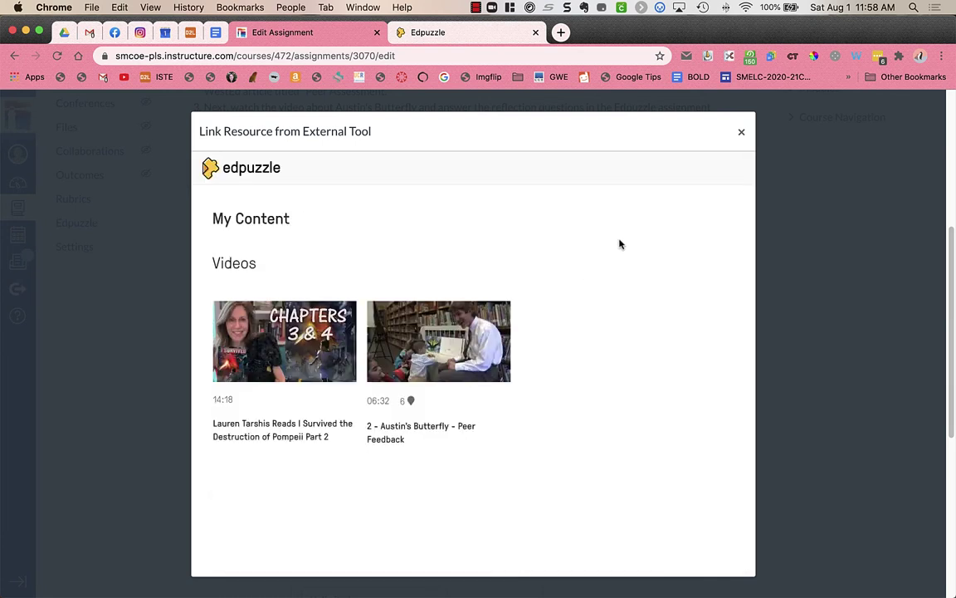
pyautogui.moveTo(434, 345)
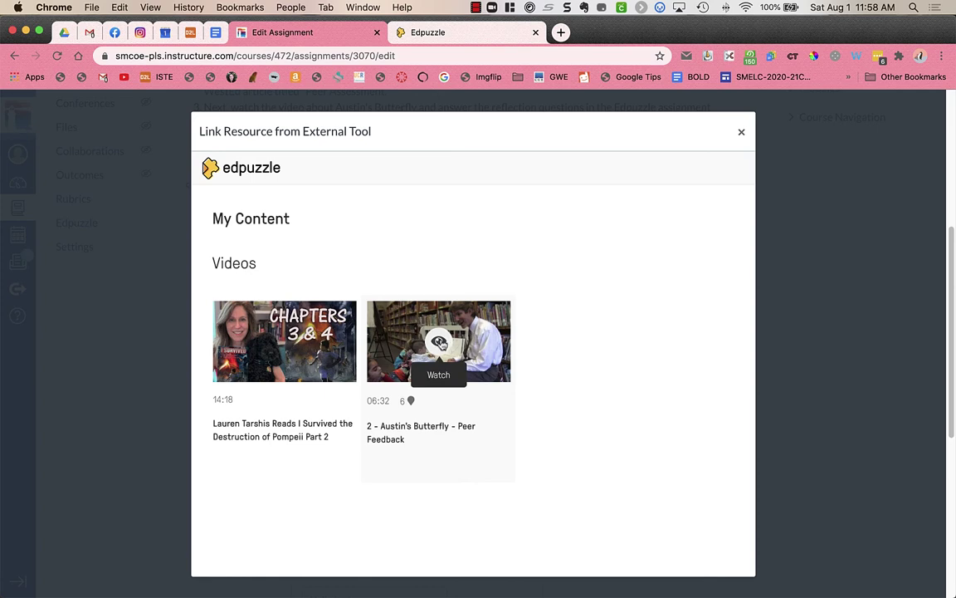
# Step: Preview the Austin's Butterfly peer feedback video and choose to assign it
pyautogui.click(439, 342)
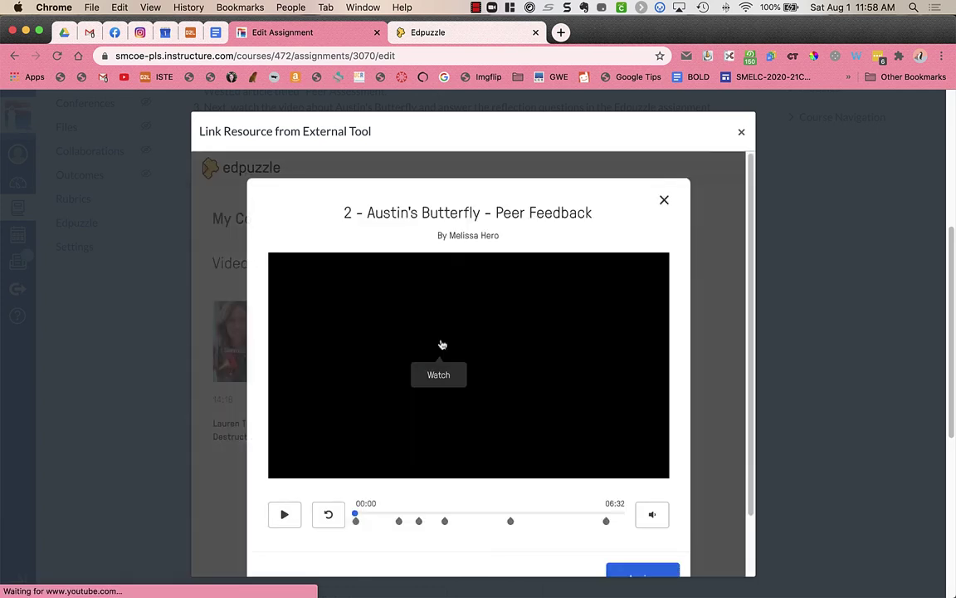
pyautogui.scroll(-3, 466, 513)
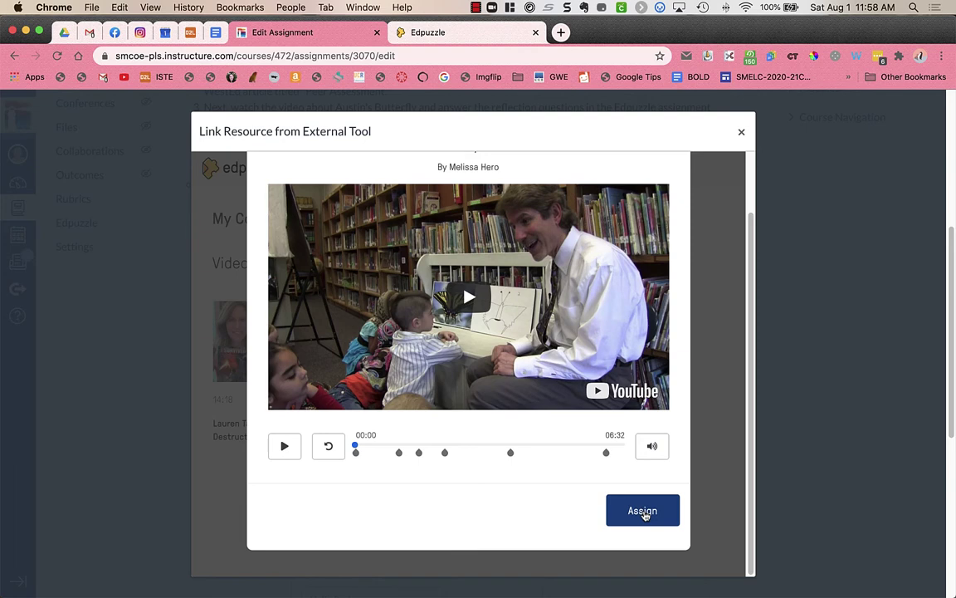
pyautogui.click(644, 512)
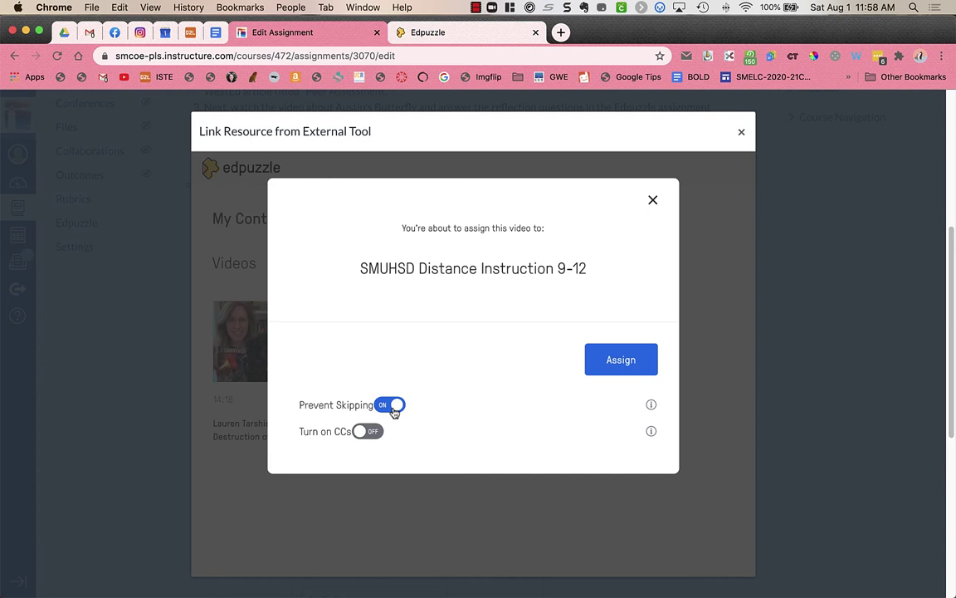
# Step: Turn on closed captions and assign the video to SMUHSD Distance Instruction 9-12
pyautogui.click(368, 433)
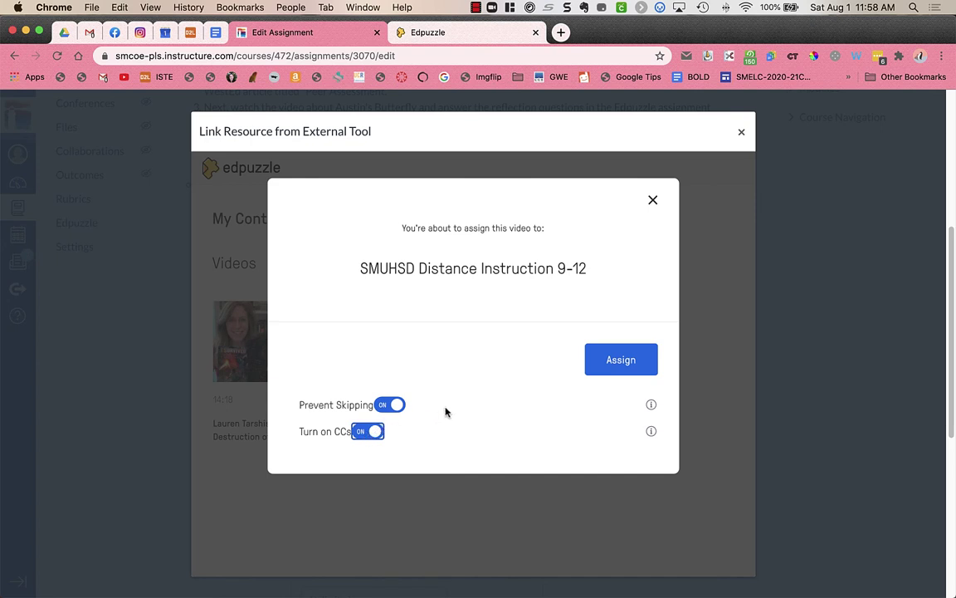
pyautogui.click(625, 361)
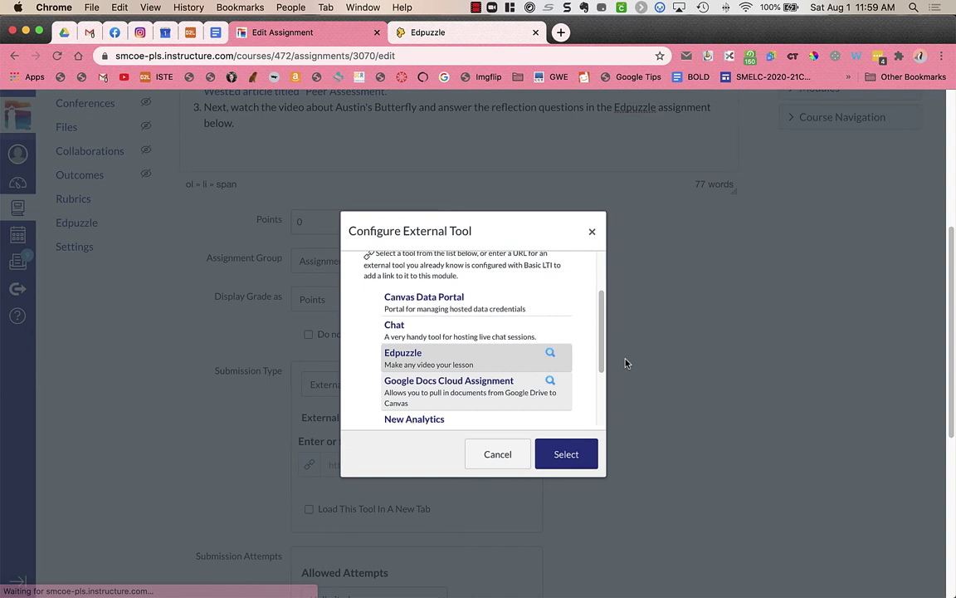
# Step: Confirm Edpuzzle in the Configure External Tool dialog so its assignment URL fills the link
pyautogui.click(571, 455)
pyautogui.scroll(-1, 590, 449)
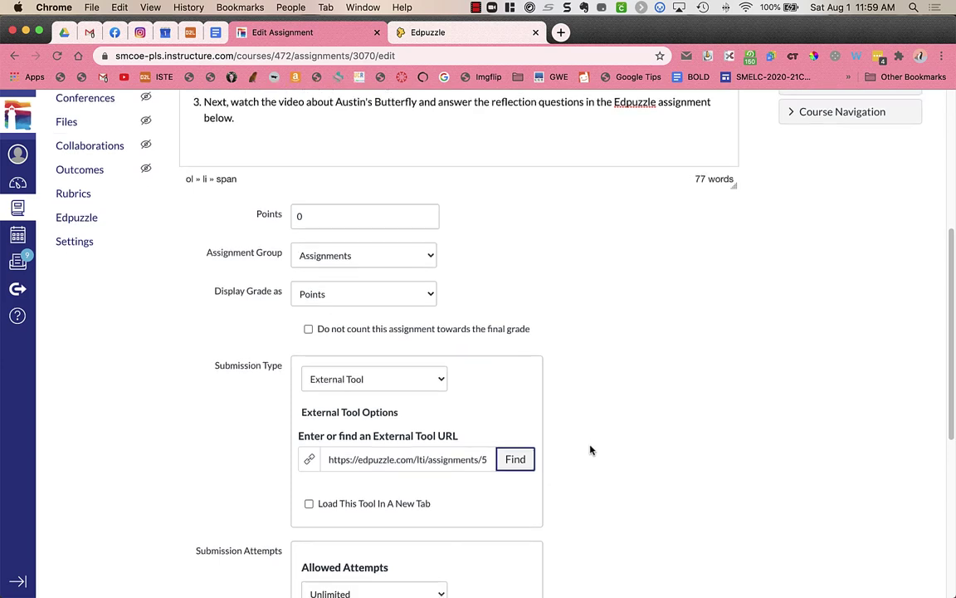
pyautogui.scroll(5, 590, 449)
pyautogui.scroll(1, 590, 449)
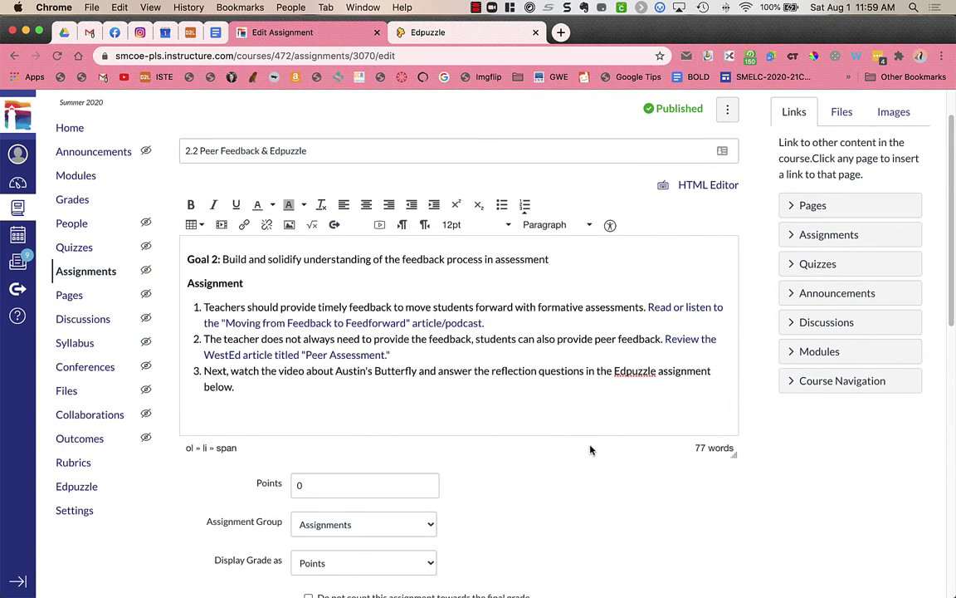
pyautogui.scroll(-8, 557, 444)
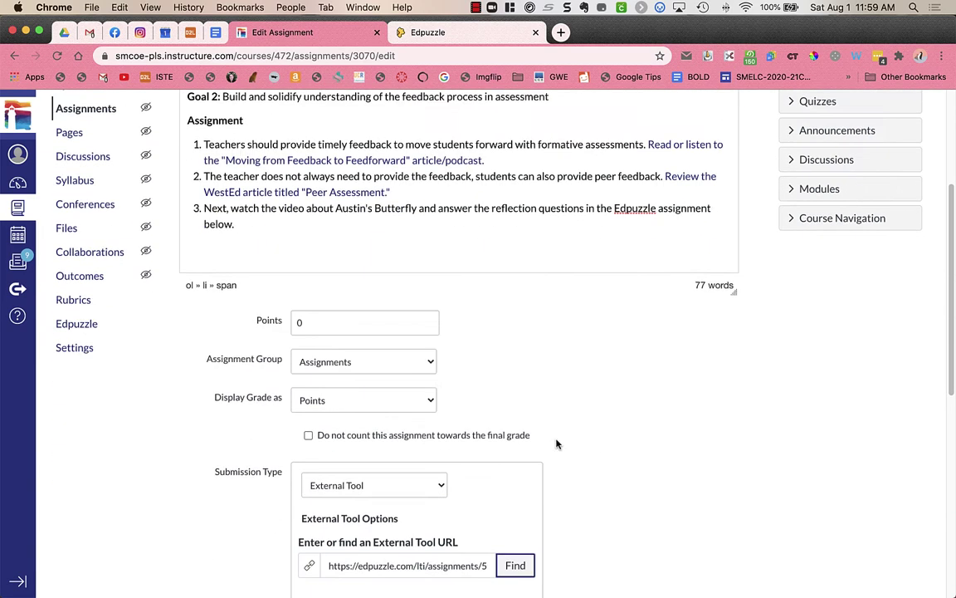
pyautogui.scroll(-2, 557, 444)
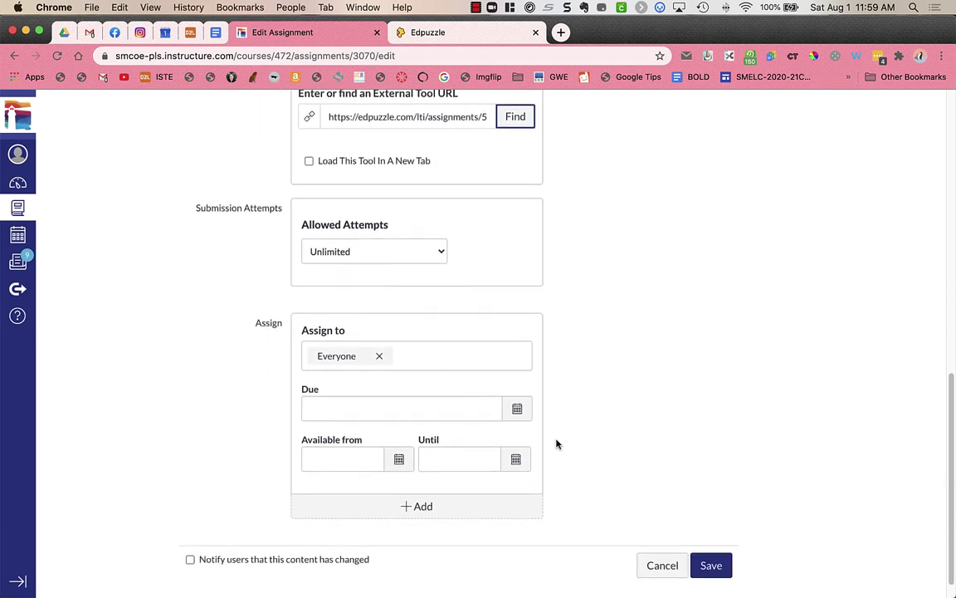
# Step: Set the assignment's due date to Aug 8, 2020 at 9am and save it
pyautogui.click(519, 397)
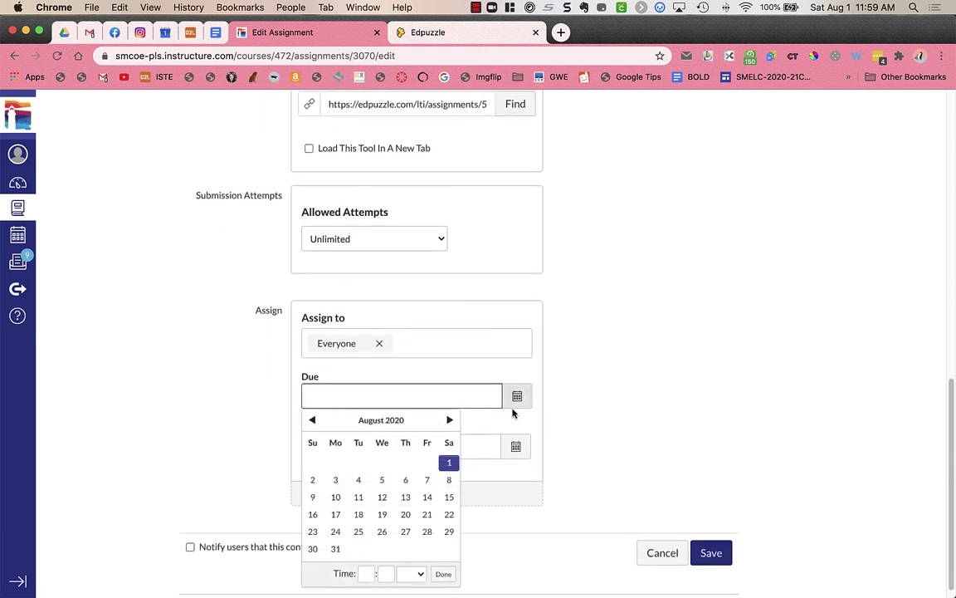
pyautogui.click(449, 480)
pyautogui.click(369, 396)
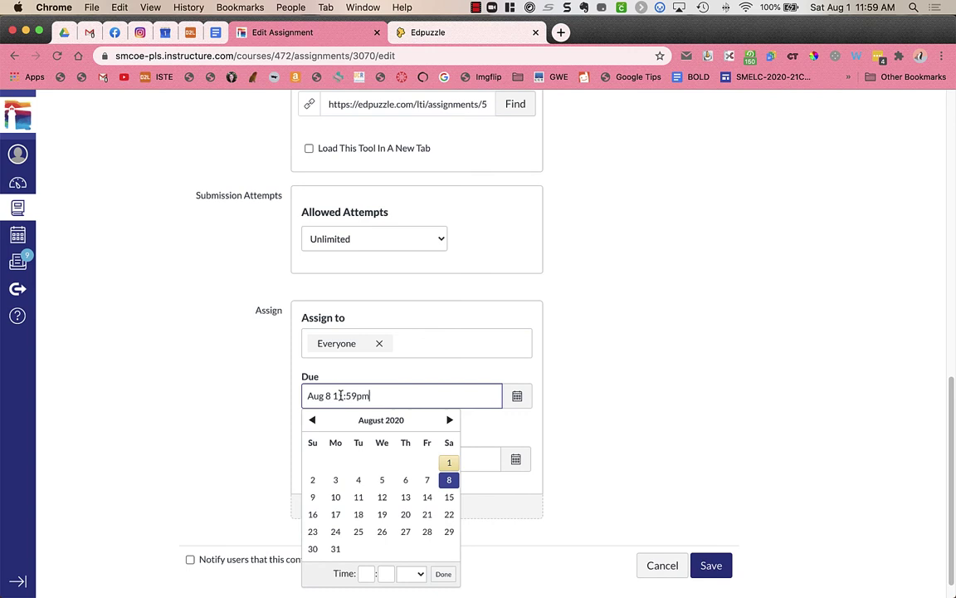
pyautogui.moveTo(369, 396); pyautogui.dragTo(330, 396)
pyautogui.press('BackSpace')
pyautogui.write('9am')
pyautogui.click(451, 574)
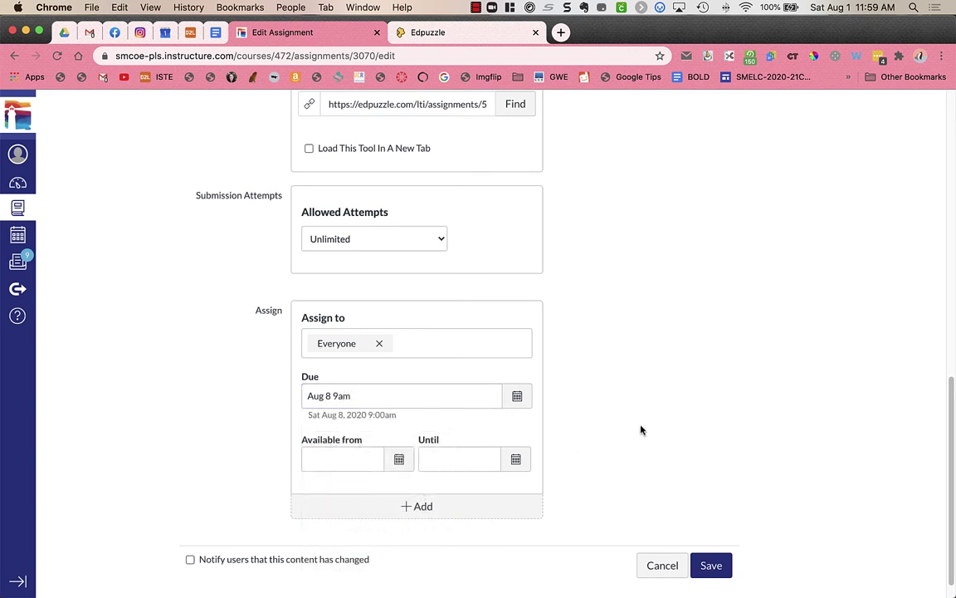
pyautogui.click(711, 566)
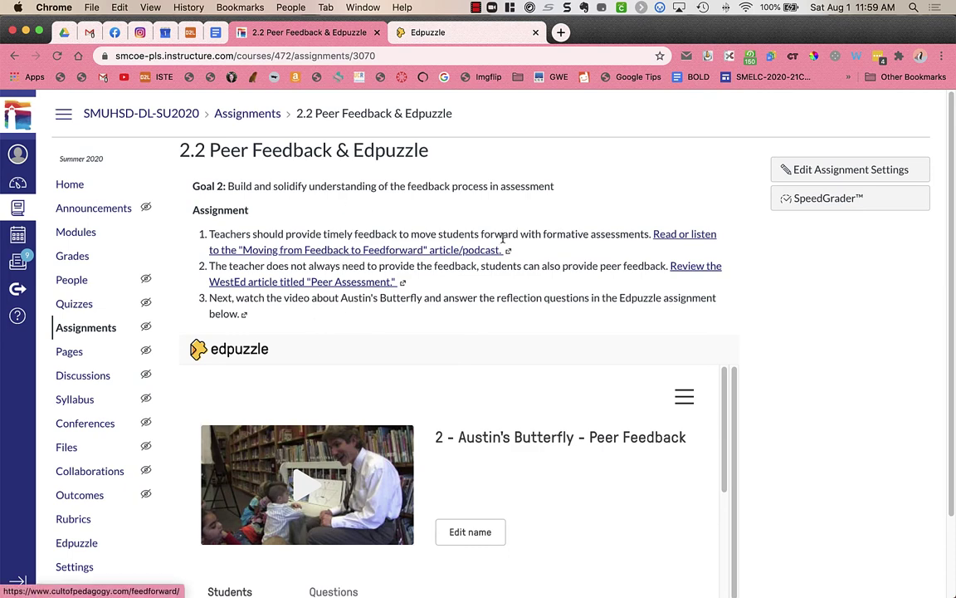
pyautogui.scroll(-2, 799, 376)
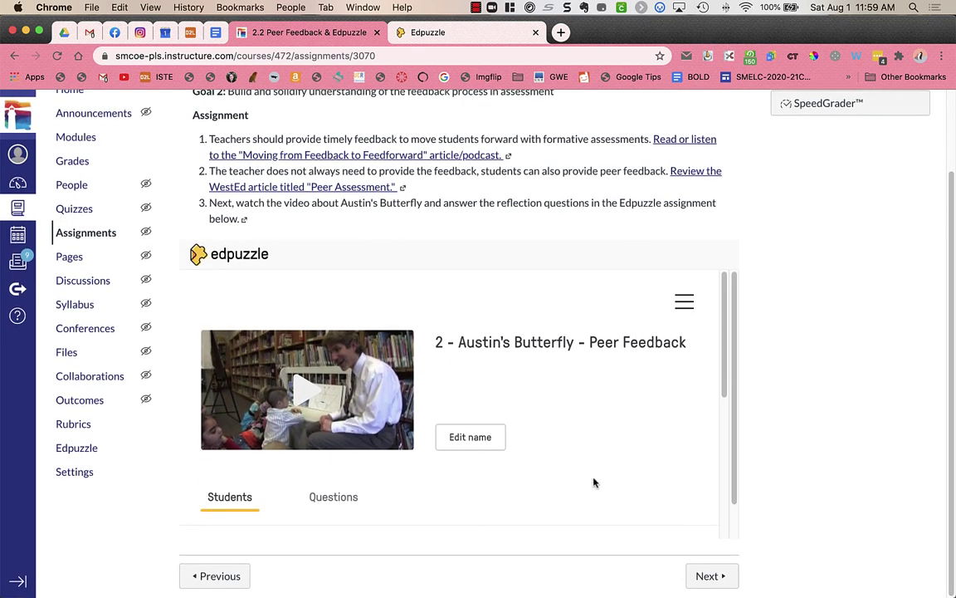
pyautogui.scroll(-4, 569, 451)
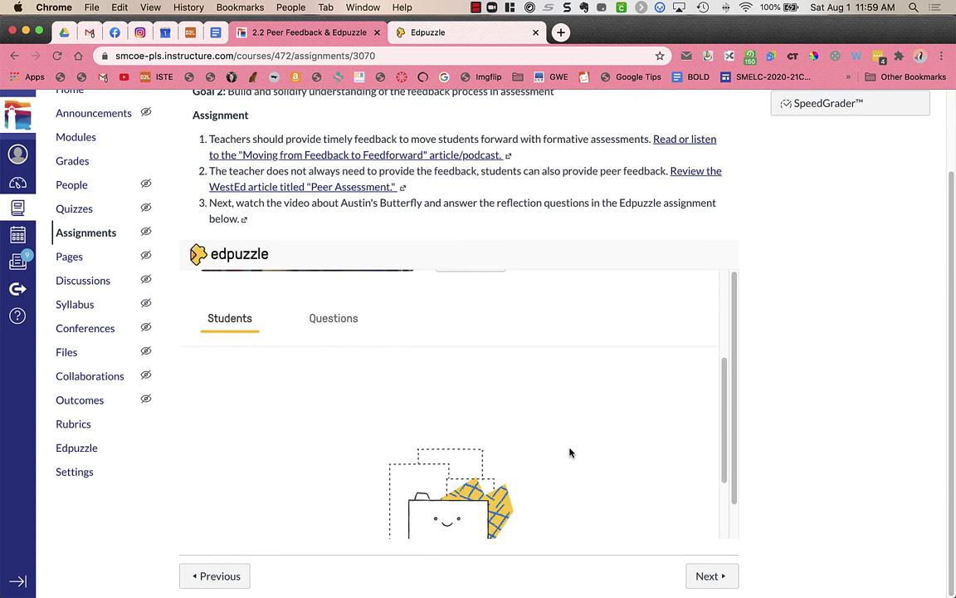
pyautogui.scroll(1, 570, 452)
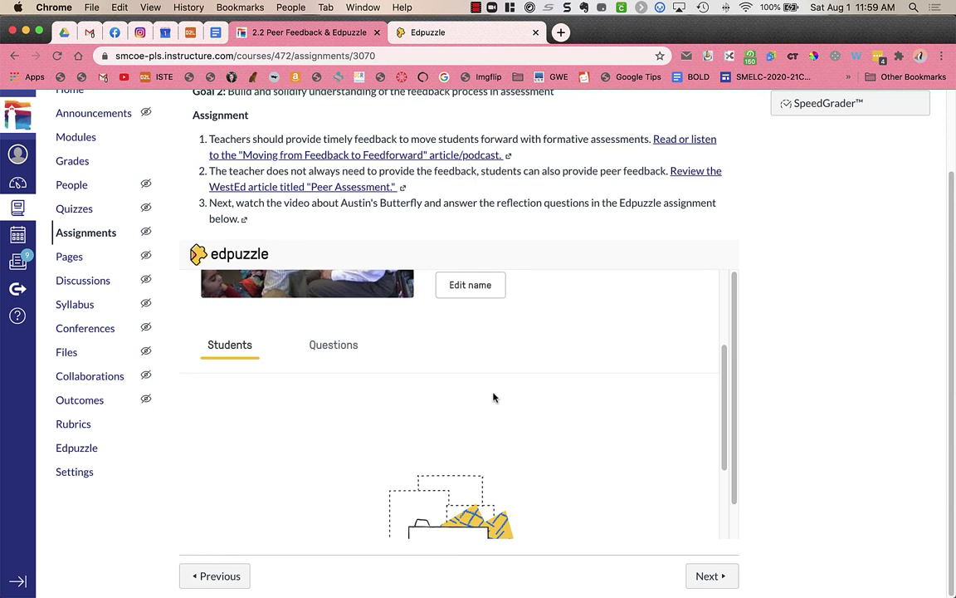
pyautogui.scroll(-1, 493, 397)
pyautogui.scroll(2, 494, 398)
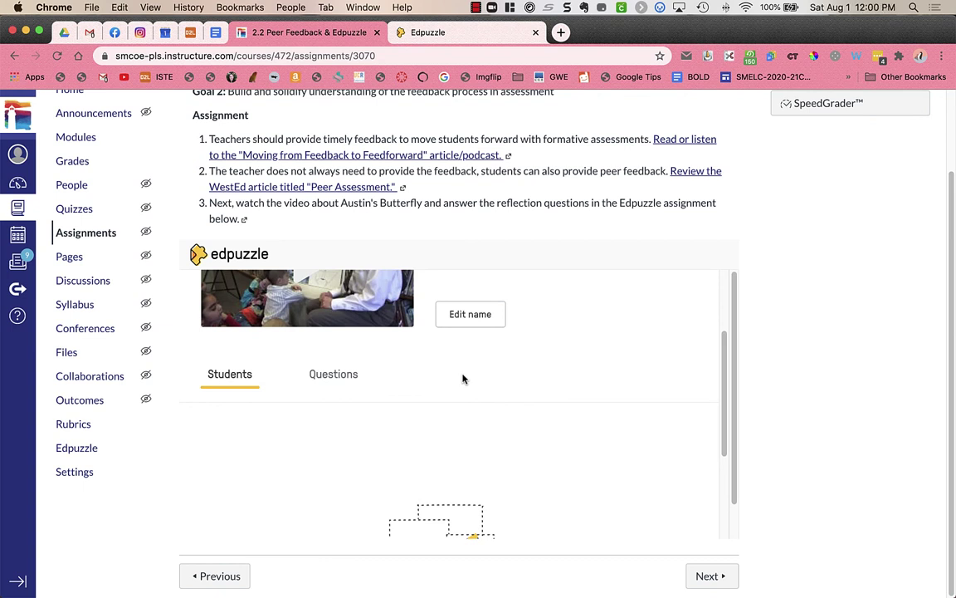
pyautogui.scroll(3, 525, 399)
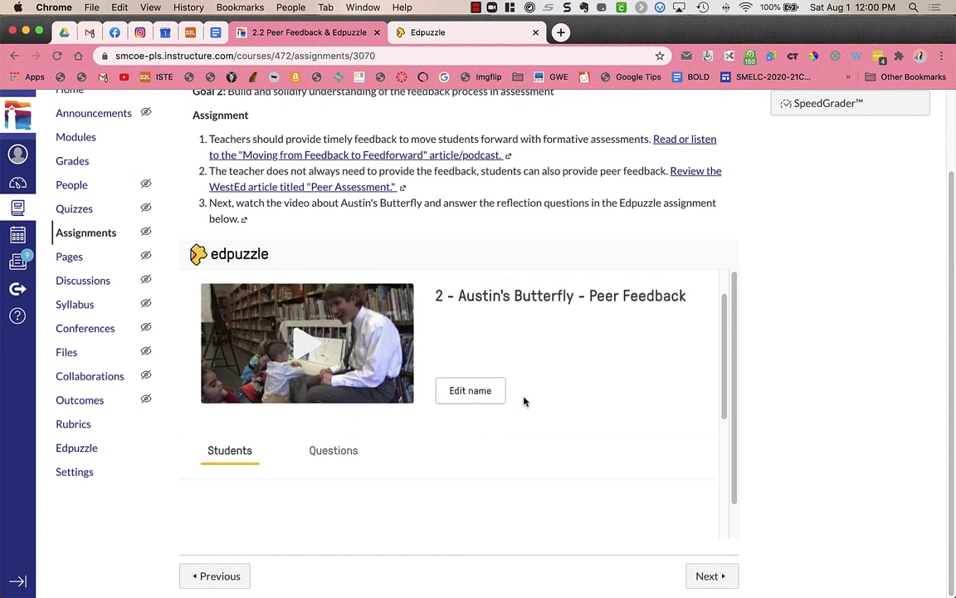
pyautogui.scroll(1, 524, 402)
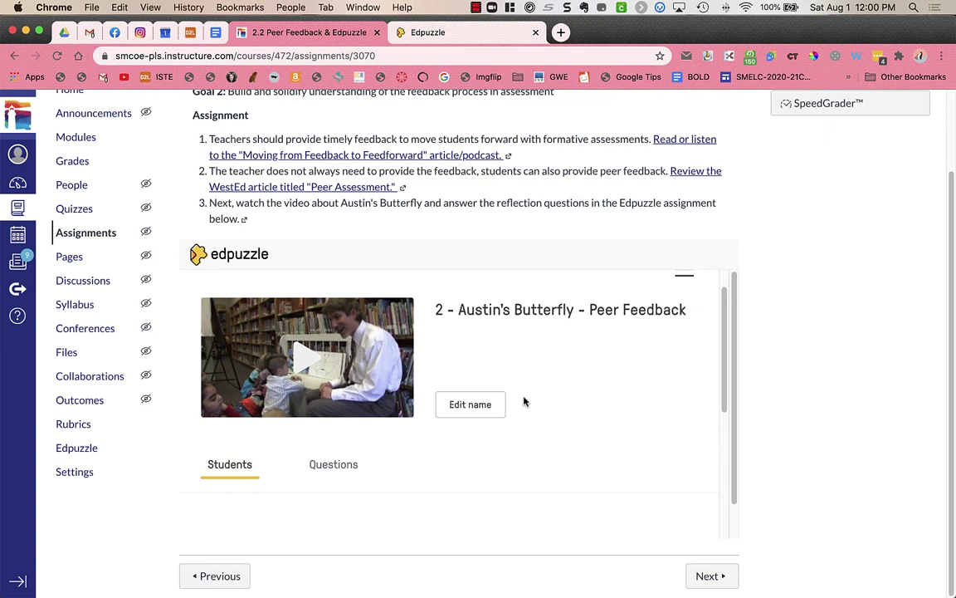
pyautogui.scroll(-3, 599, 442)
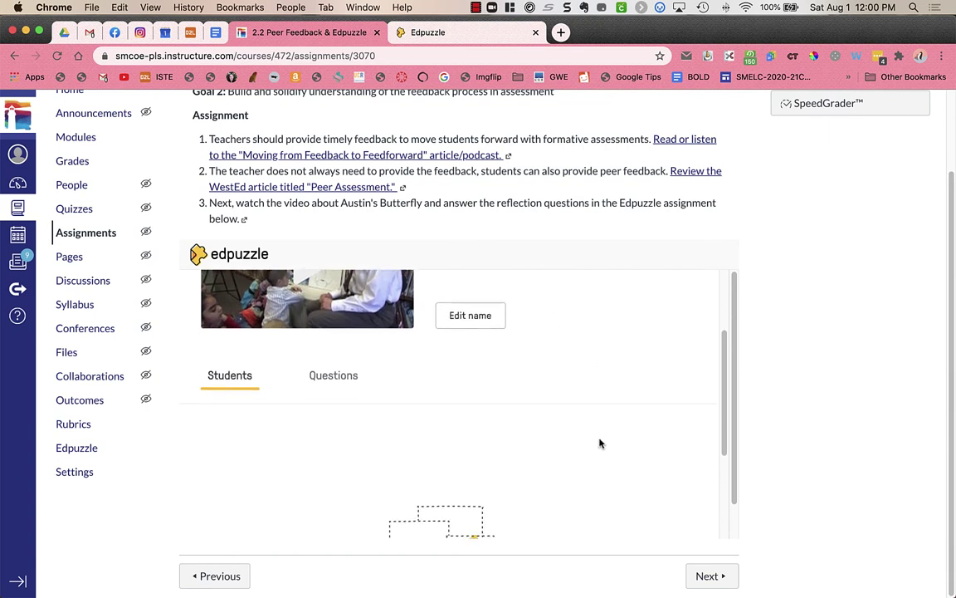